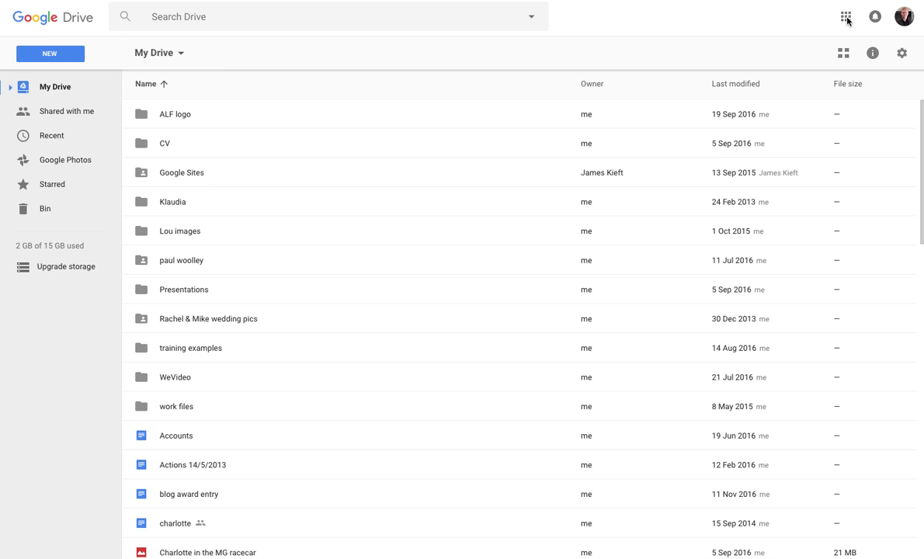
Create a new Google Sites website and name it with the owner's first name followed by "demo"
{"action": "left_click", "coordinate": [64, 56]}
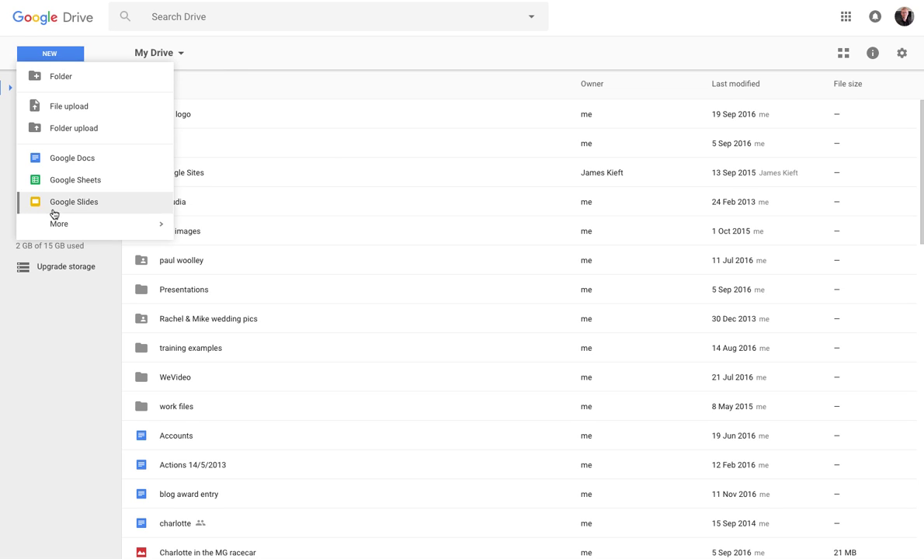
{"action": "mouse_move", "coordinate": [70, 224]}
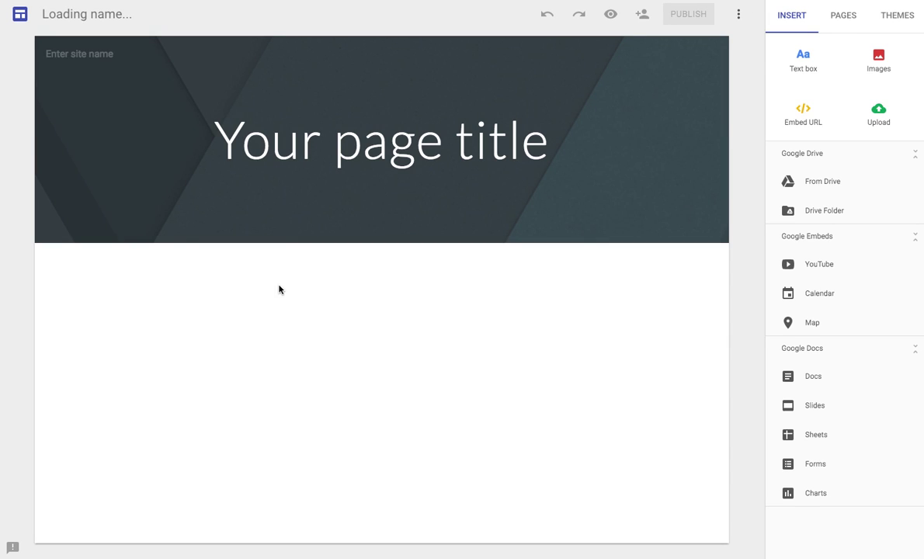
{"action": "left_click", "coordinate": [70, 15]}
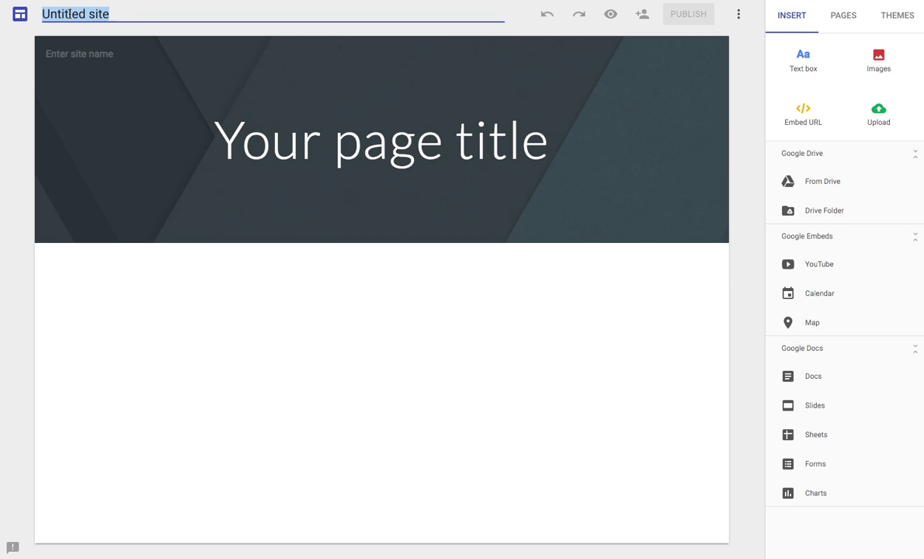
{"action": "type", "text": "James demo"}
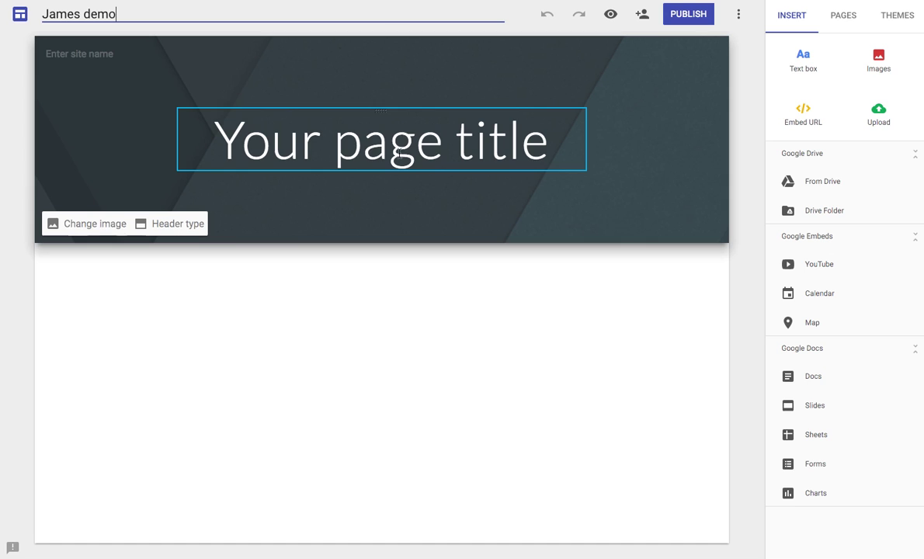
Replace the placeholder page title in the header with the owner's first name followed by "Demo"
{"action": "left_click", "coordinate": [386, 147]}
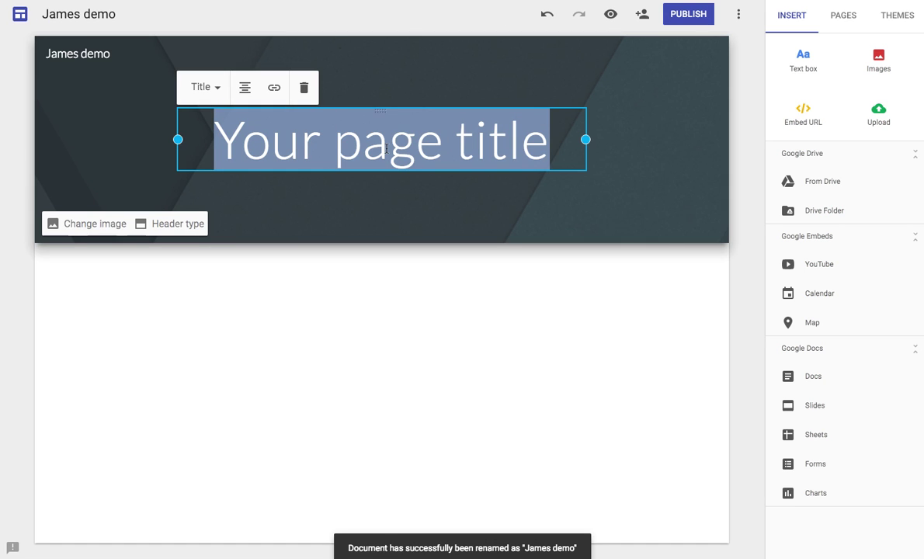
{"action": "type", "text": "James Dmo"}
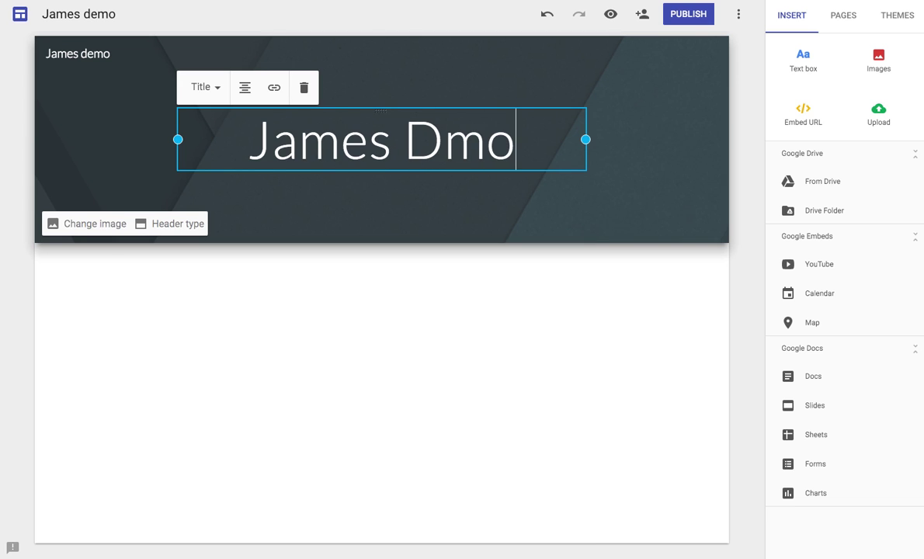
{"action": "key", "text": "BackSpace"}
{"action": "key", "text": "BackSpace"}
{"action": "type", "text": "emo"}
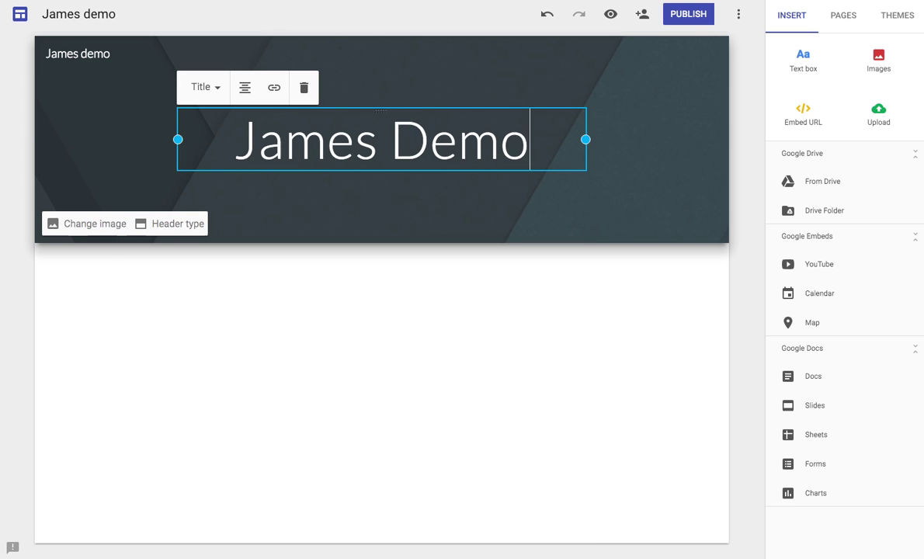
{"action": "left_click", "coordinate": [339, 210]}
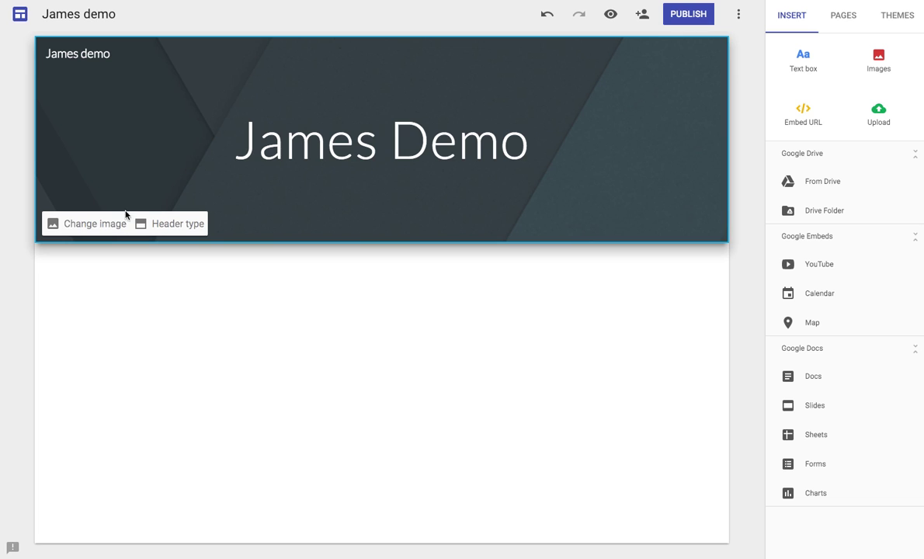
Replace the header background with the countryside photo of trees and a wooden fence, uploaded from the computer
{"action": "left_click", "coordinate": [102, 225]}
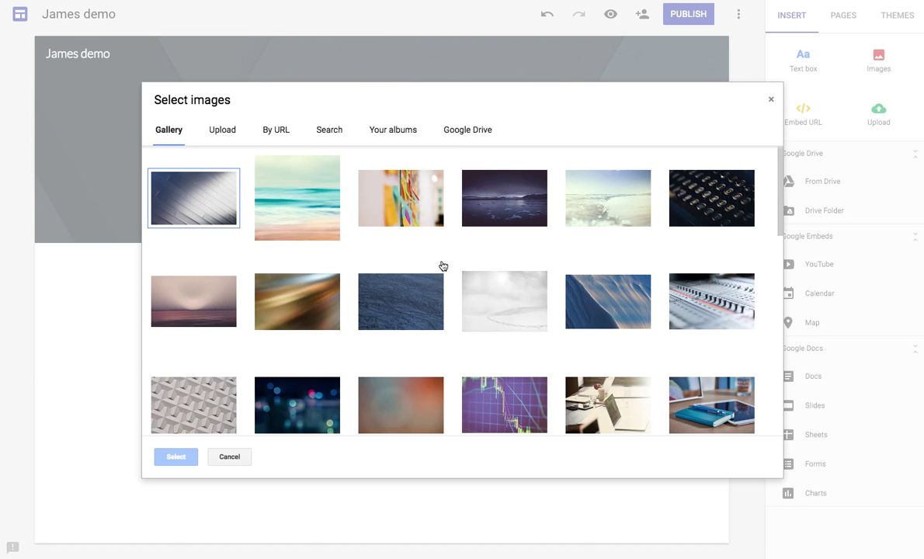
{"action": "scroll", "coordinate": [512, 283], "scroll_direction": "down", "scroll_amount": 1}
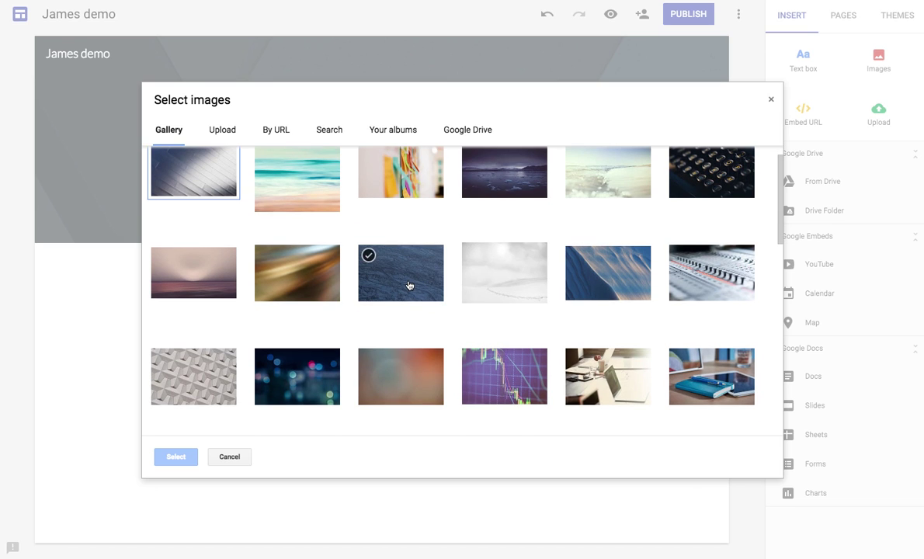
{"action": "left_click", "coordinate": [410, 285]}
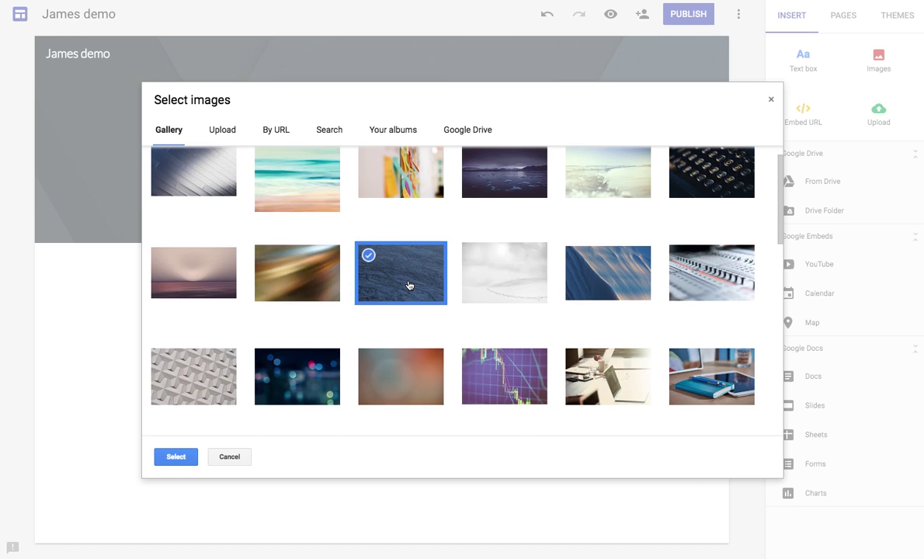
{"action": "left_click", "coordinate": [220, 132]}
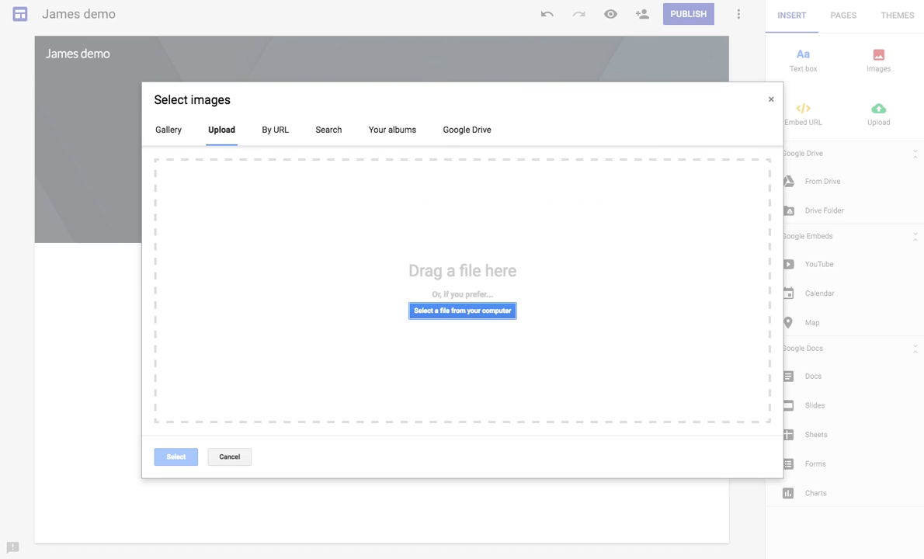
{"action": "left_click_drag", "start_coordinate": [920, 233], "coordinate": [590, 231]}
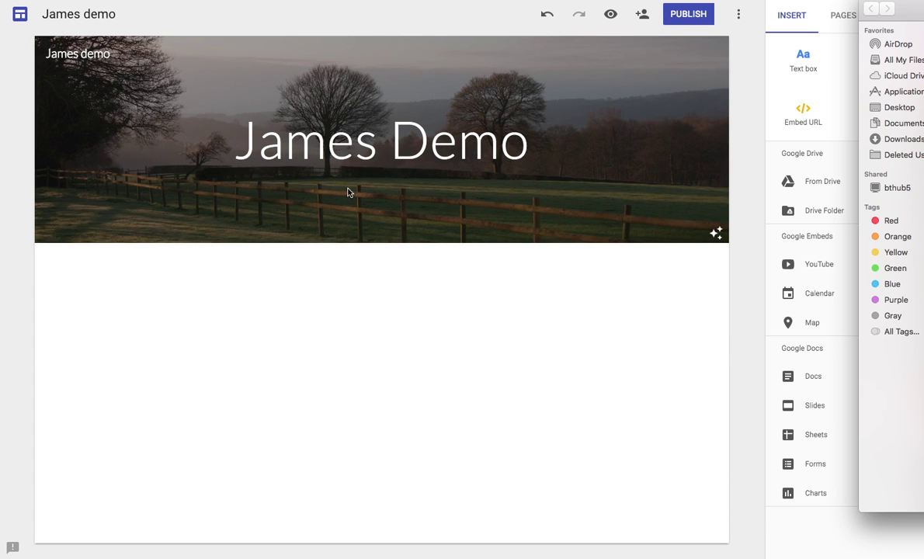
Right-align the page title in the header
{"action": "left_click", "coordinate": [420, 144]}
{"action": "left_click", "coordinate": [245, 87]}
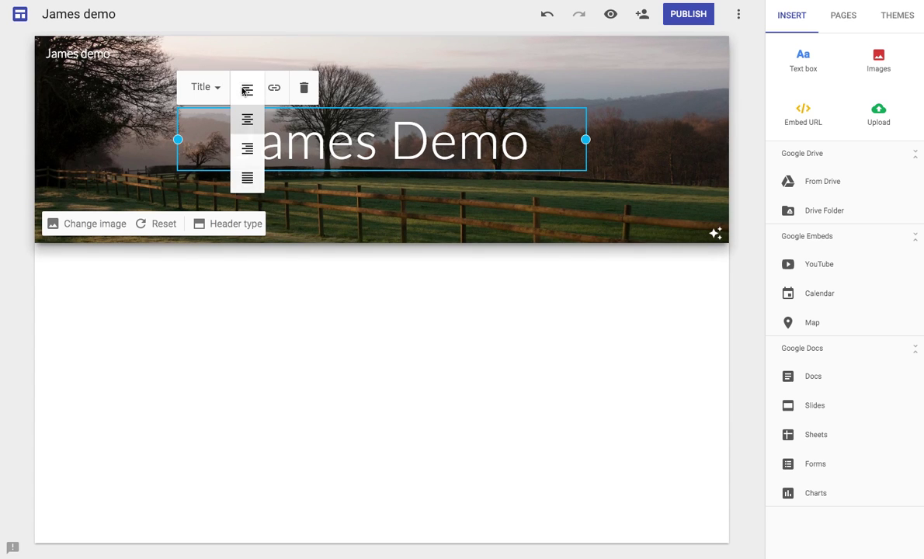
{"action": "left_click", "coordinate": [244, 149]}
{"action": "double_click", "coordinate": [478, 160]}
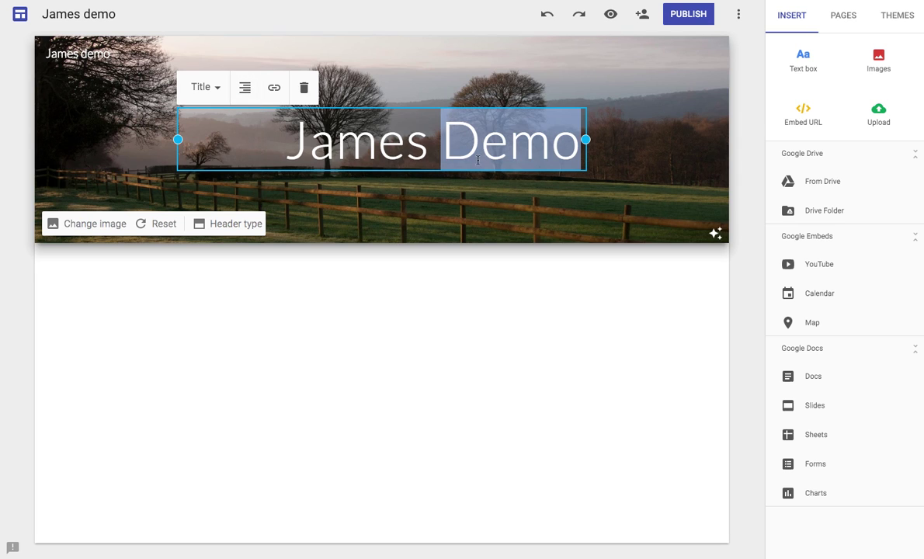
{"action": "left_click", "coordinate": [551, 112]}
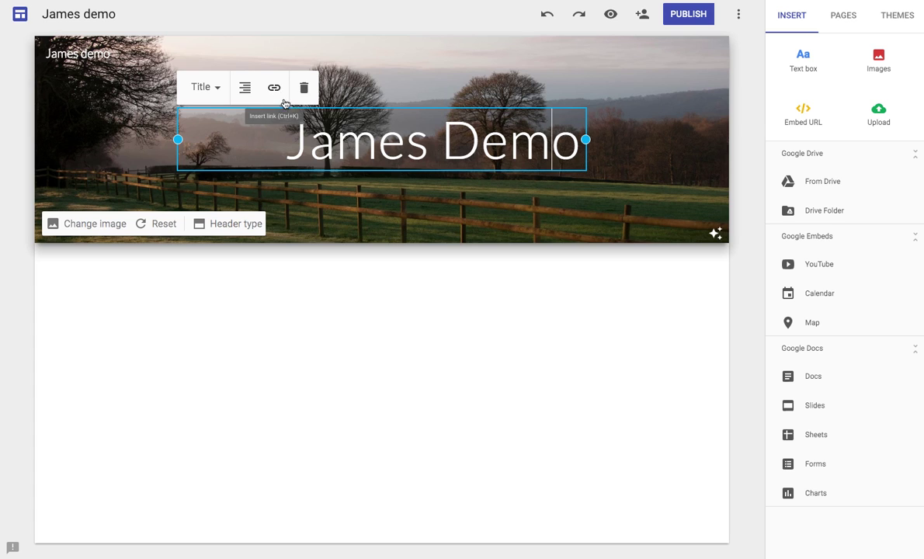
{"action": "left_click", "coordinate": [378, 190]}
{"action": "left_click", "coordinate": [406, 139]}
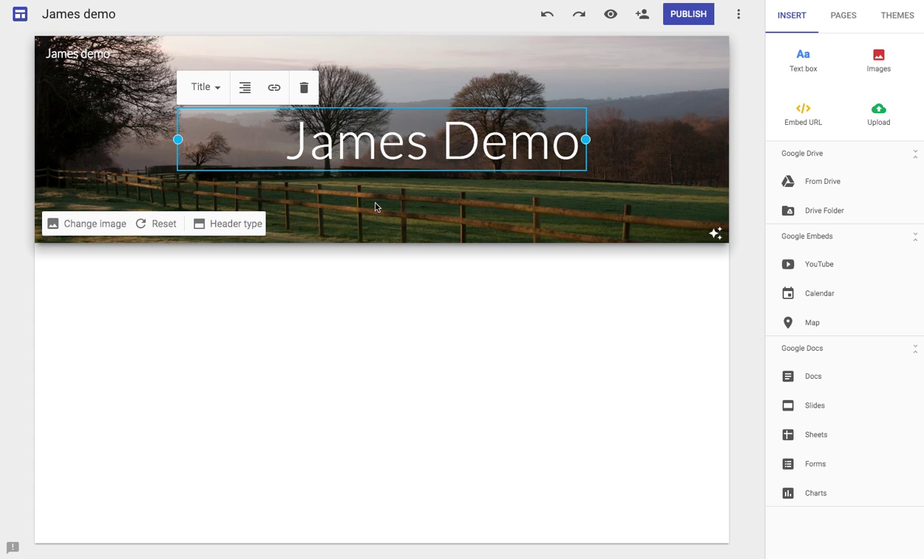
{"action": "left_click", "coordinate": [208, 290]}
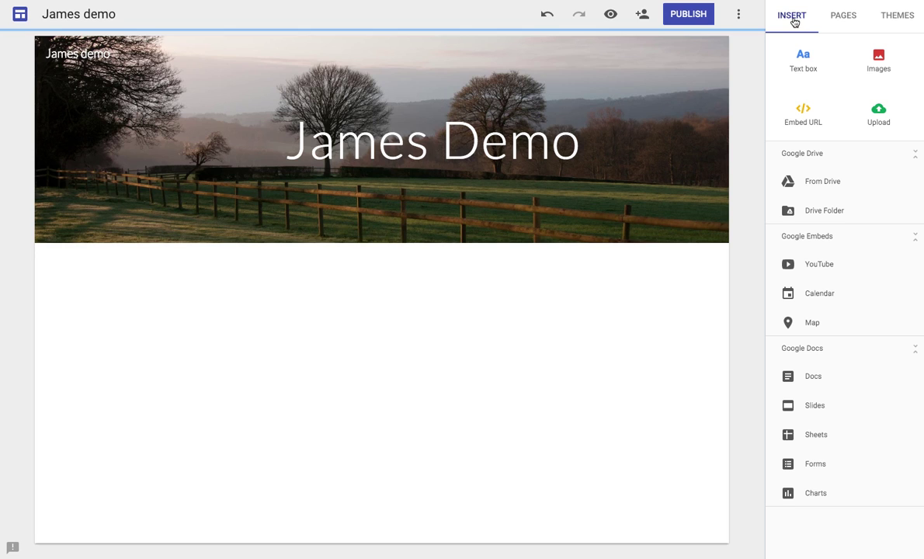
Add a text box below the header reading "Welcome to my site"
{"action": "left_click", "coordinate": [803, 66]}
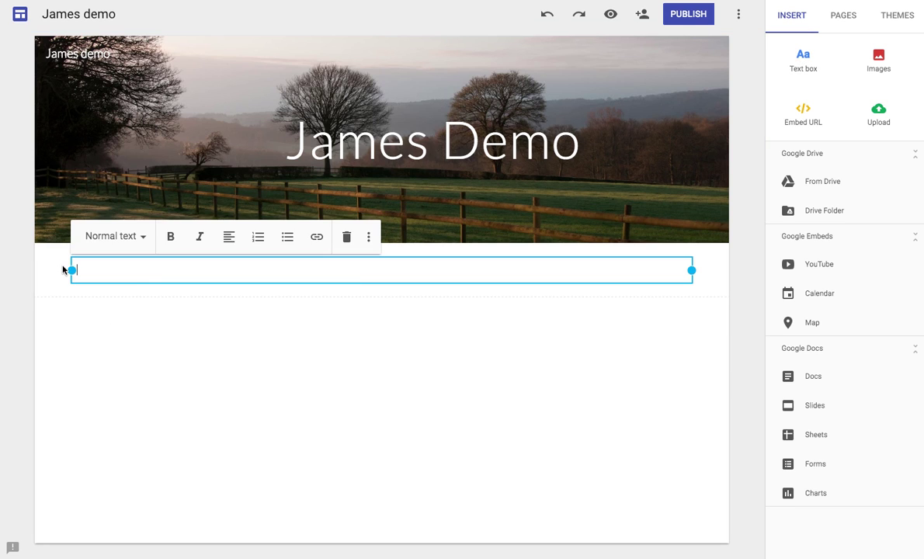
{"action": "type", "text": "Welcoms"}
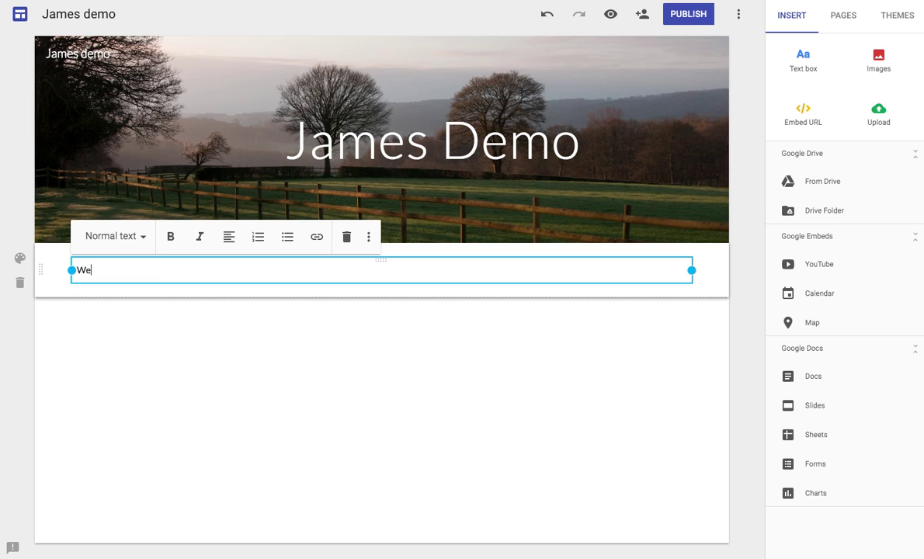
{"action": "key", "text": "BackSpace"}
{"action": "key", "text": "BackSpace"}
{"action": "type", "text": "e to m"}
{"action": "left_click", "coordinate": [271, 303]}
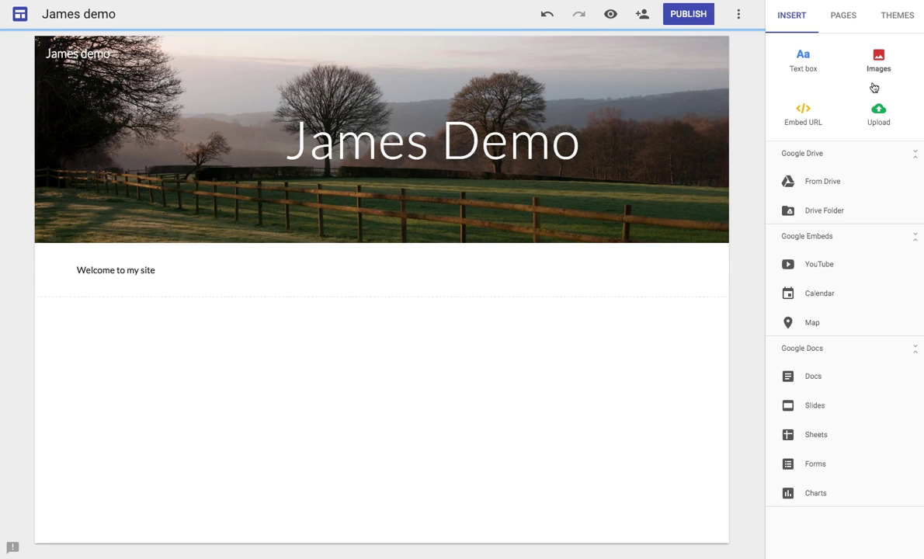
Insert the image postbox.jpg from the computer below the welcome text
{"action": "left_click", "coordinate": [878, 59]}
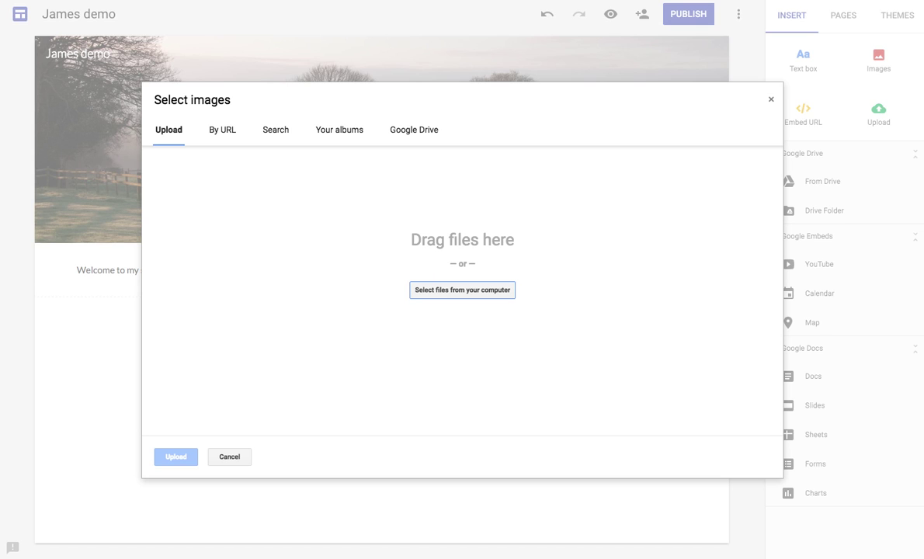
{"action": "left_click_drag", "start_coordinate": [917, 194], "coordinate": [458, 260]}
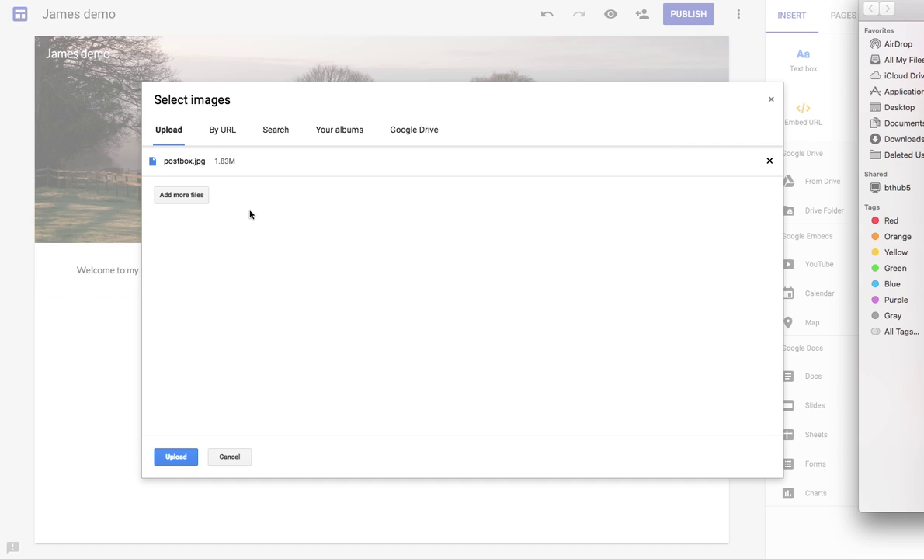
{"action": "left_click", "coordinate": [180, 461]}
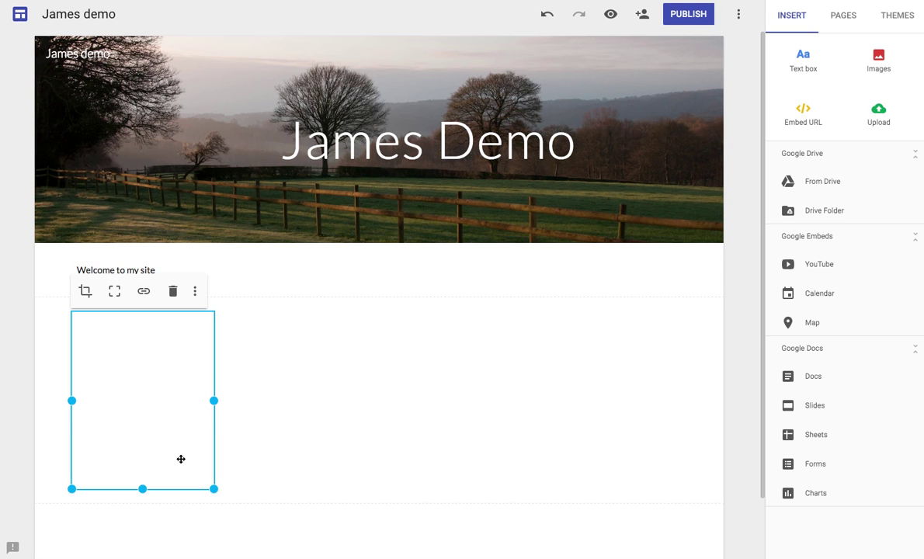
{"action": "scroll", "coordinate": [297, 410], "scroll_direction": "down", "scroll_amount": 2}
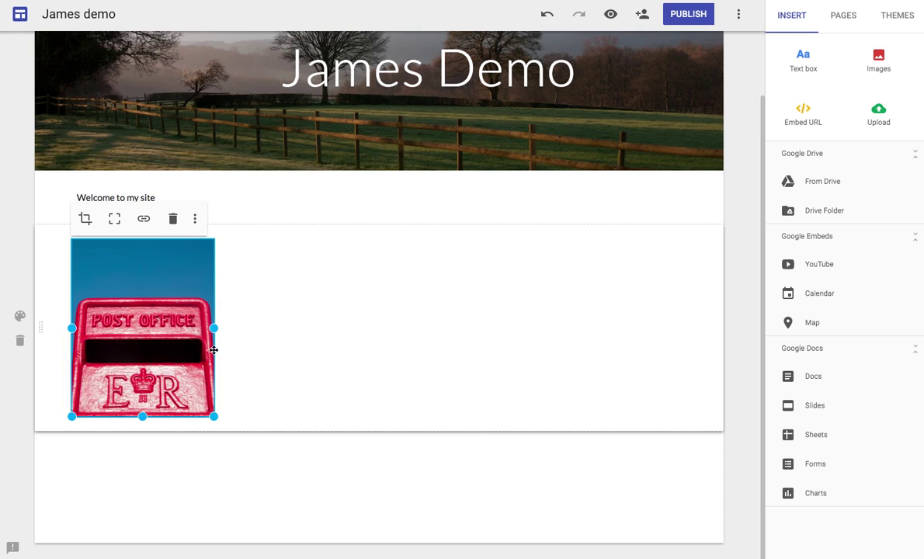
Try the Emphasis 1 and Emphasis 2 styles on the postbox image's section, and return it to Standard
{"action": "left_click", "coordinate": [313, 385]}
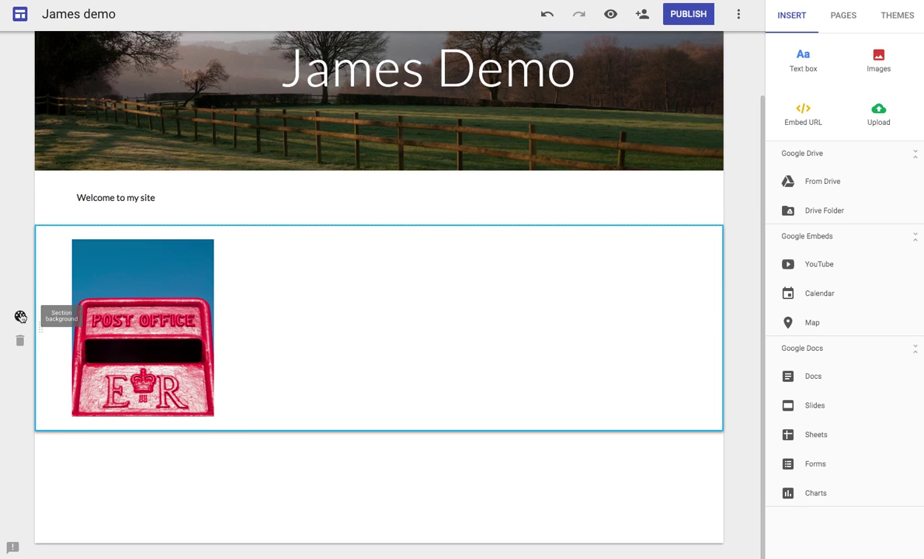
{"action": "left_click", "coordinate": [20, 317]}
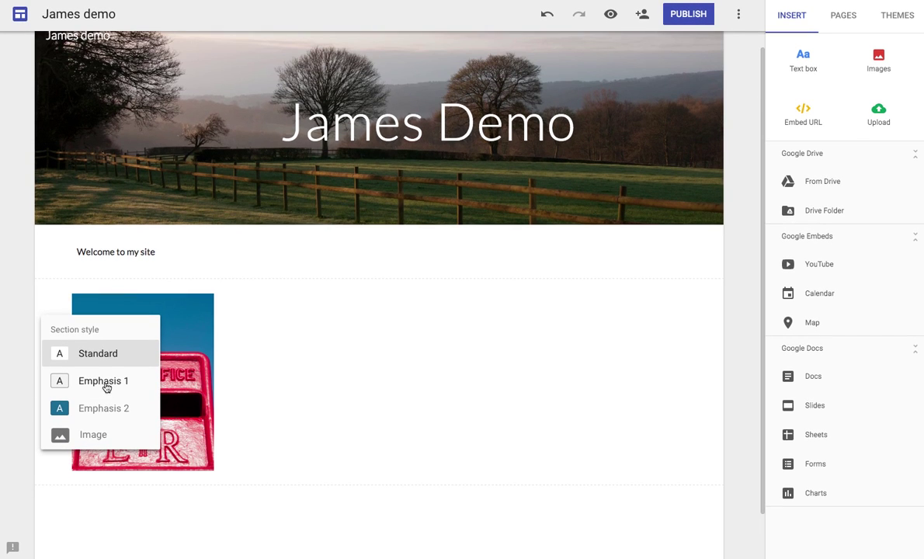
{"action": "left_click", "coordinate": [103, 382]}
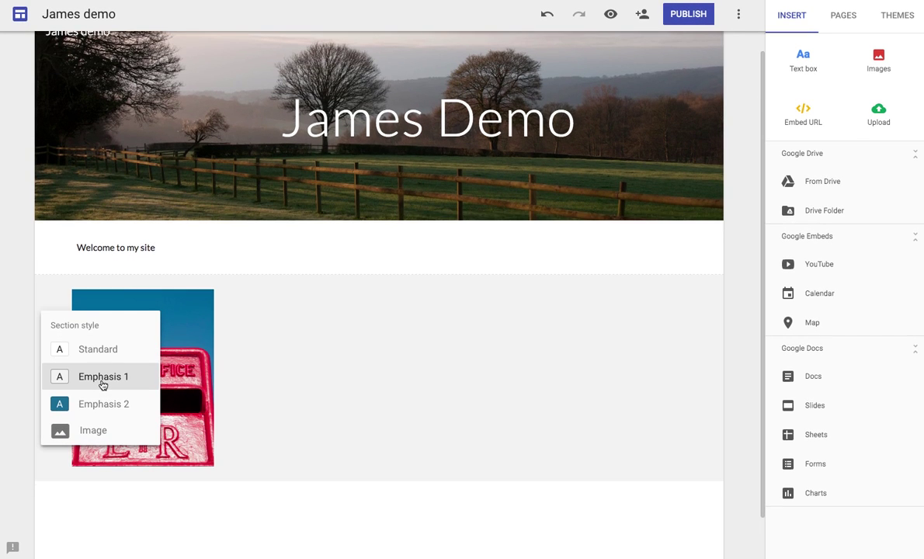
{"action": "left_click", "coordinate": [101, 409]}
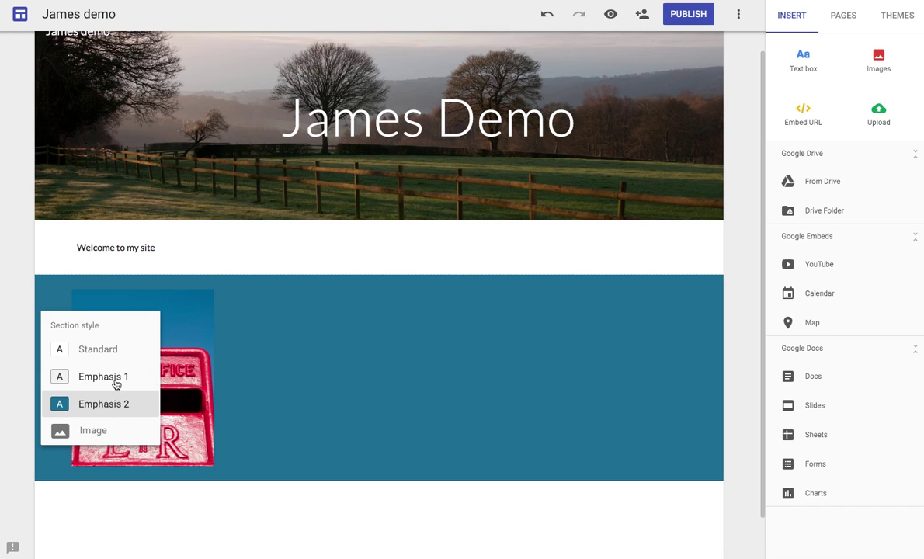
{"action": "left_click", "coordinate": [106, 355]}
{"action": "left_click", "coordinate": [380, 406]}
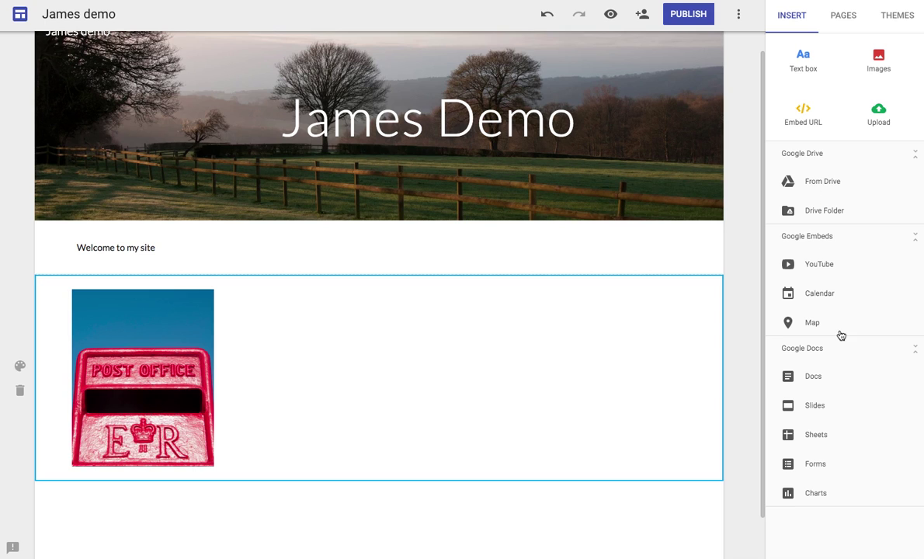
Insert the "L3 Diploma Photography @ Reading" calendar and place it to the right of the postbox image in the same section
{"action": "left_click", "coordinate": [813, 300]}
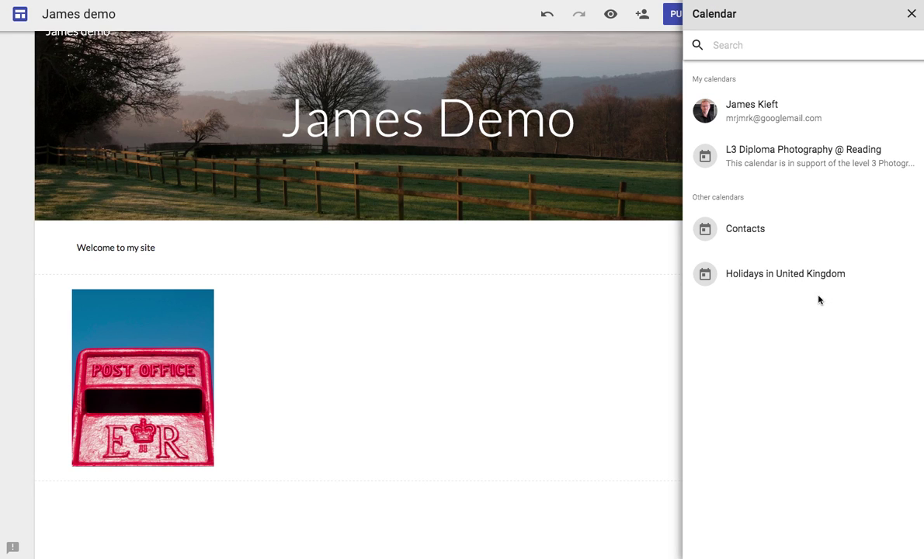
{"action": "left_click", "coordinate": [783, 159]}
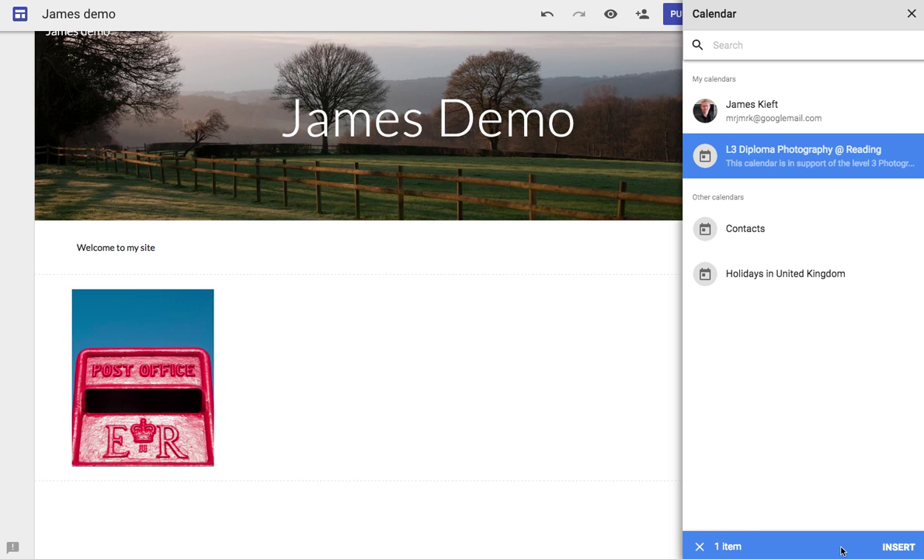
{"action": "left_click", "coordinate": [899, 547]}
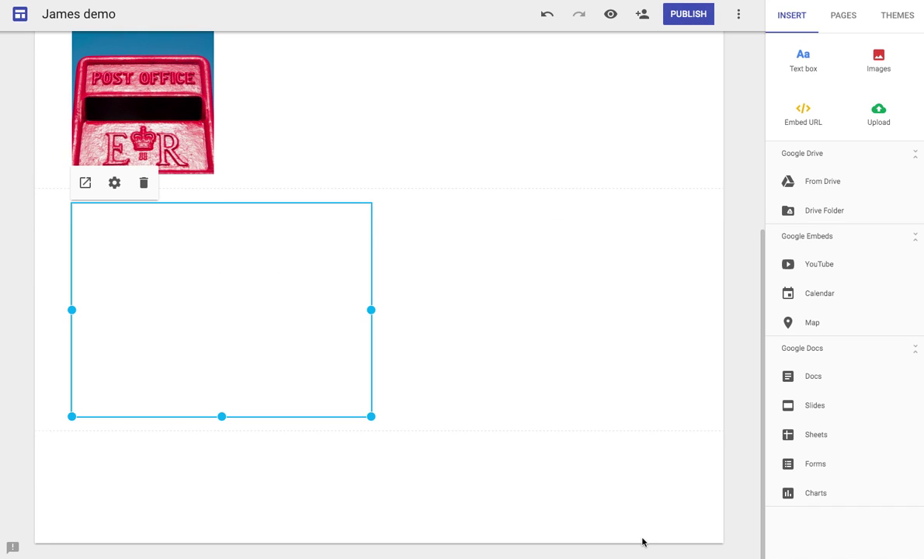
{"action": "left_click_drag", "start_coordinate": [289, 235], "coordinate": [458, 130]}
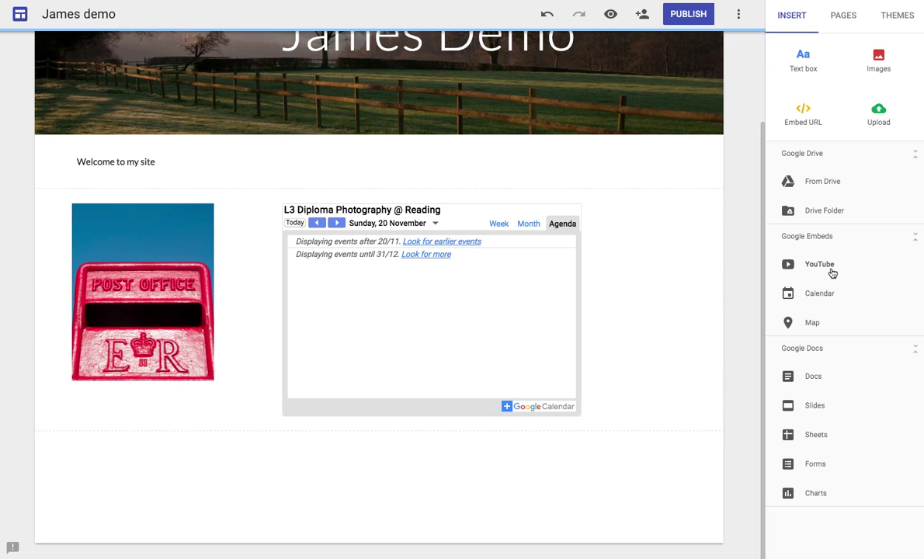
Search the YouTube videos for "quizlet" and browse the results without inserting any of them
{"action": "left_click", "coordinate": [761, 272]}
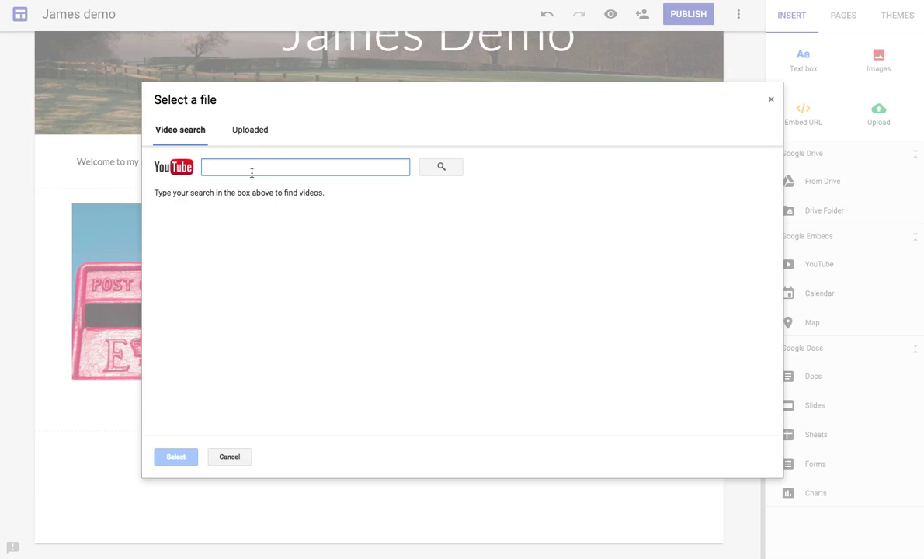
{"action": "type", "text": "a"}
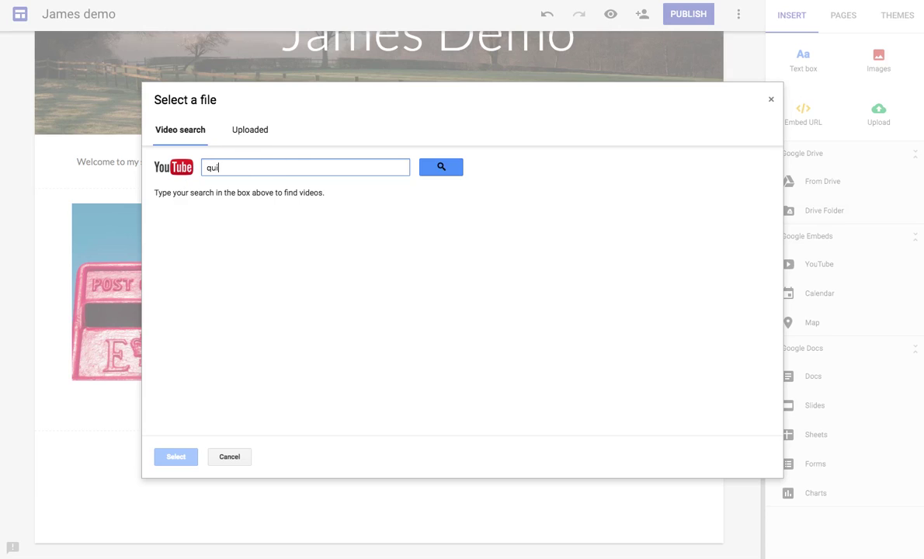
{"action": "key", "text": "Return"}
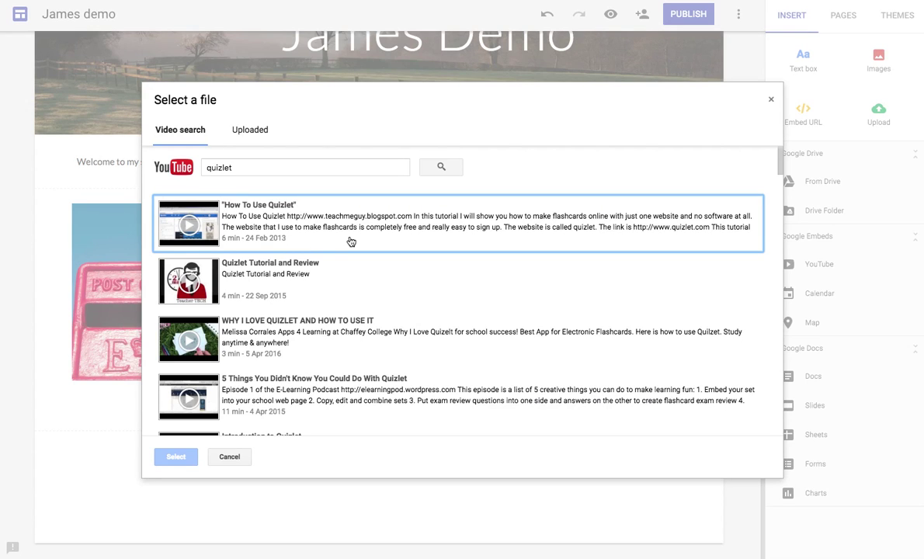
{"action": "scroll", "coordinate": [304, 316], "scroll_direction": "down", "scroll_amount": 3}
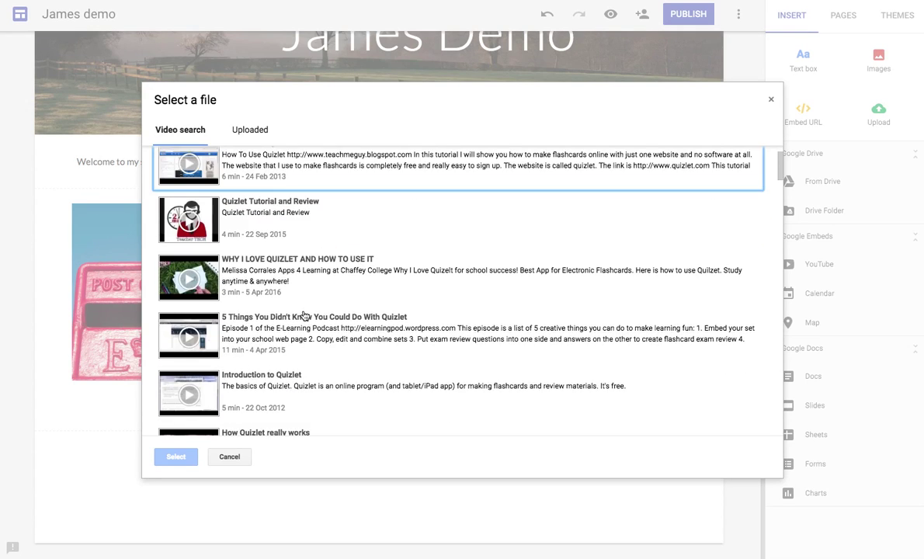
{"action": "scroll", "coordinate": [303, 316], "scroll_direction": "down", "scroll_amount": 4}
{"action": "scroll", "coordinate": [305, 340], "scroll_direction": "up", "scroll_amount": 7}
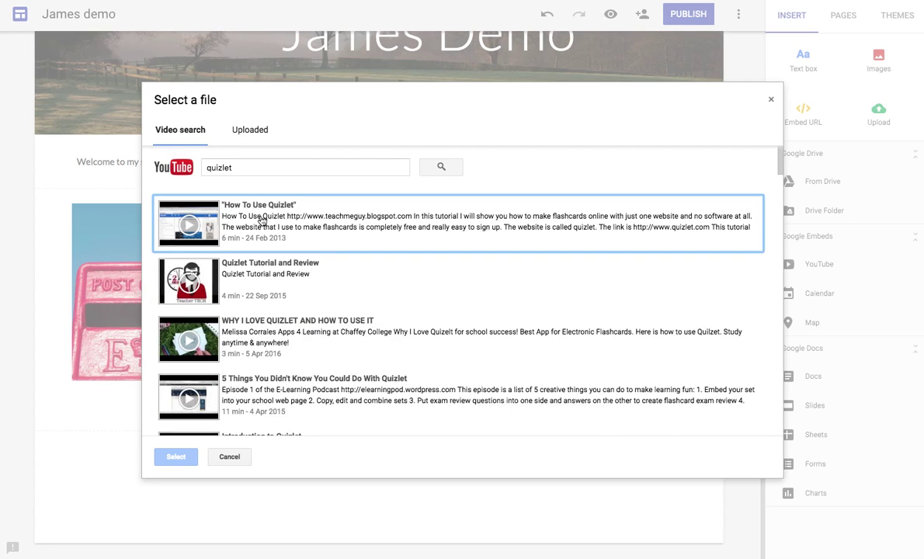
{"action": "left_click", "coordinate": [233, 167]}
{"action": "double_click", "coordinate": [233, 167]}
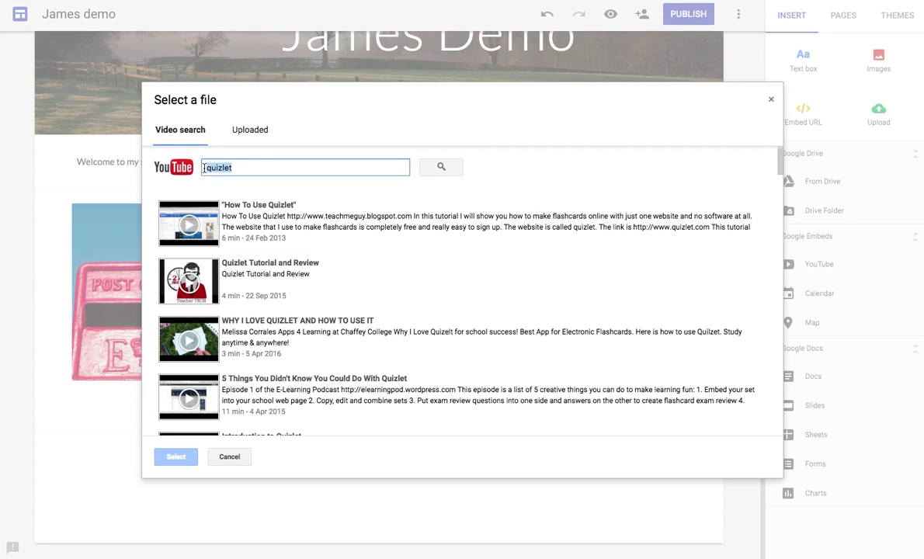
{"action": "left_click", "coordinate": [229, 456]}
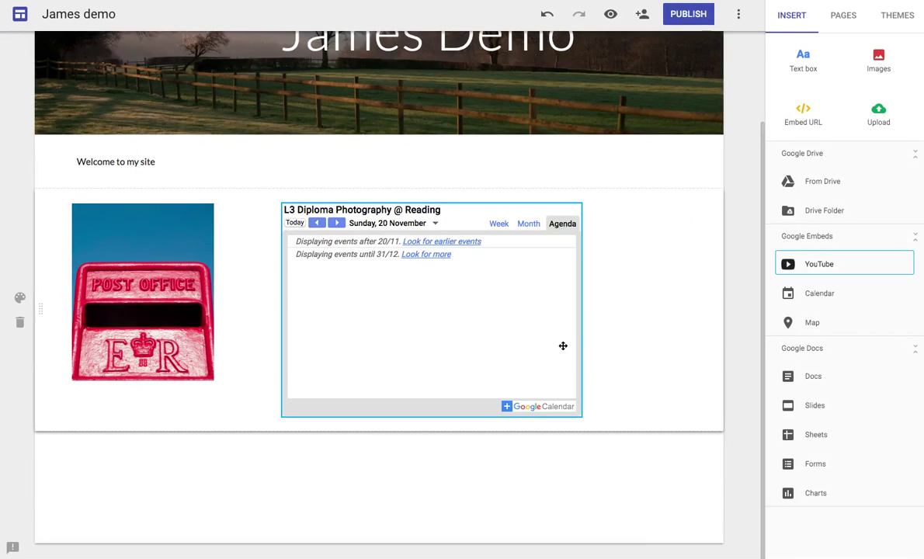
Insert the uploaded YouTube video "Guide to using Quizlet to create flash cards" below the postbox and calendar section
{"action": "left_click", "coordinate": [820, 265]}
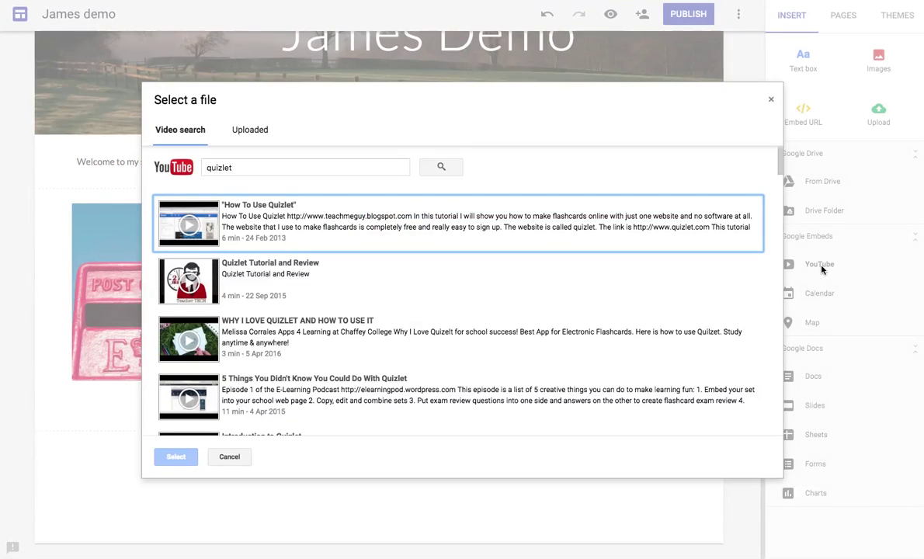
{"action": "left_click", "coordinate": [250, 131]}
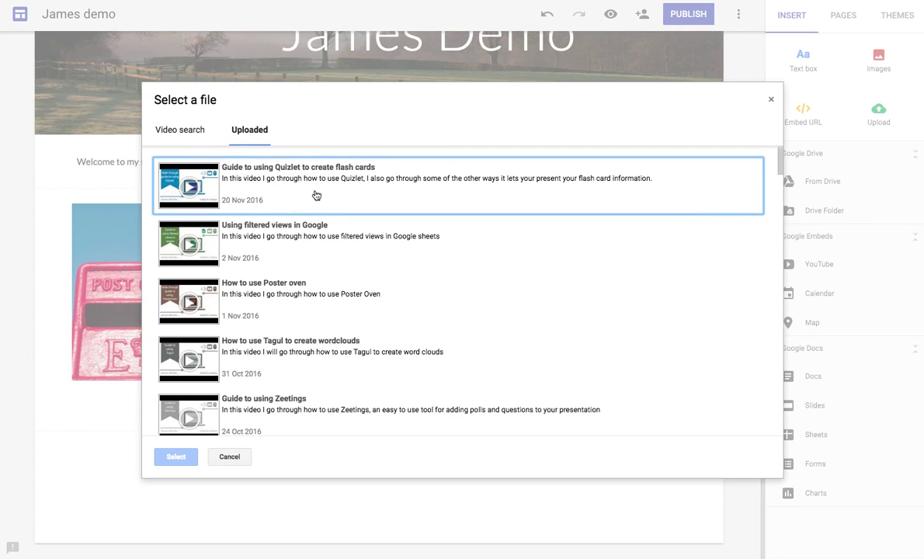
{"action": "left_click", "coordinate": [317, 194]}
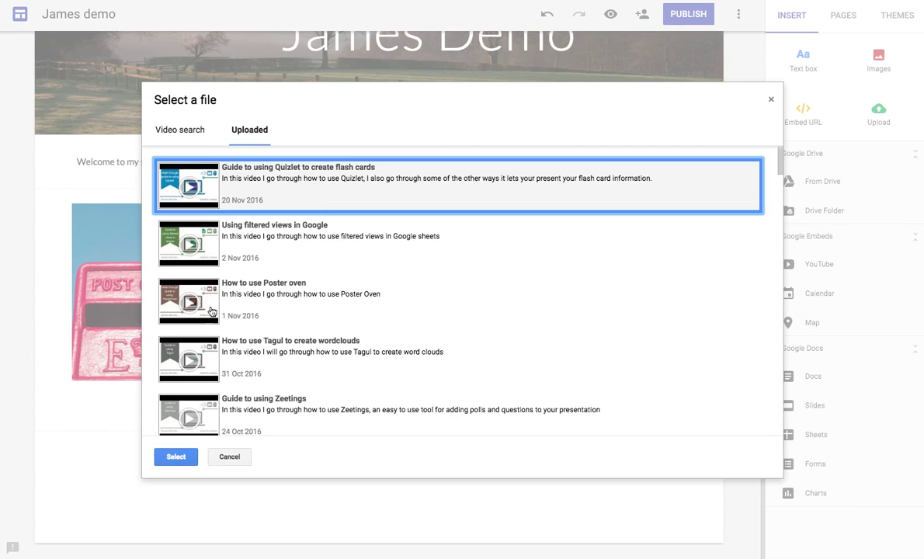
{"action": "left_click", "coordinate": [175, 458]}
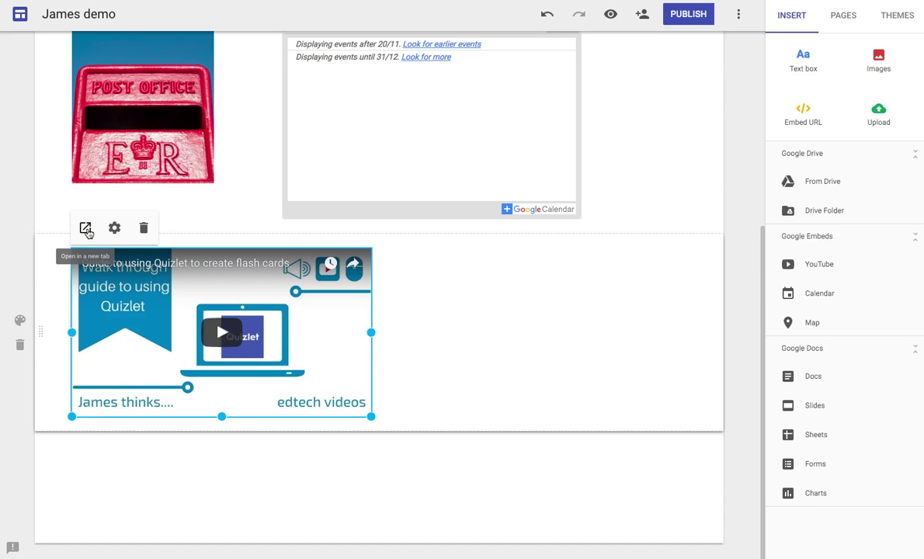
Review the embedded video's settings, including the Hide controls choices, keeping the Normal option
{"action": "left_click", "coordinate": [116, 234]}
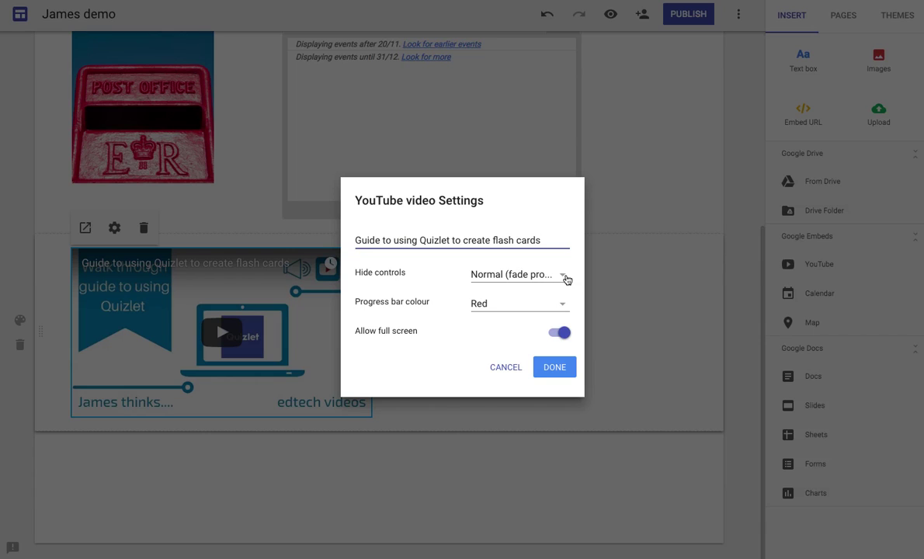
{"action": "left_click", "coordinate": [563, 276]}
{"action": "left_click", "coordinate": [566, 281]}
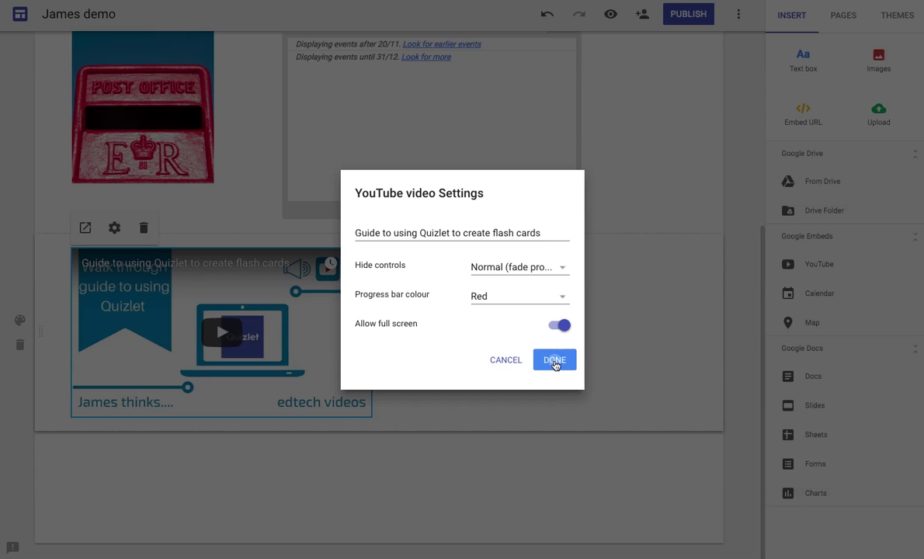
{"action": "left_click", "coordinate": [553, 361]}
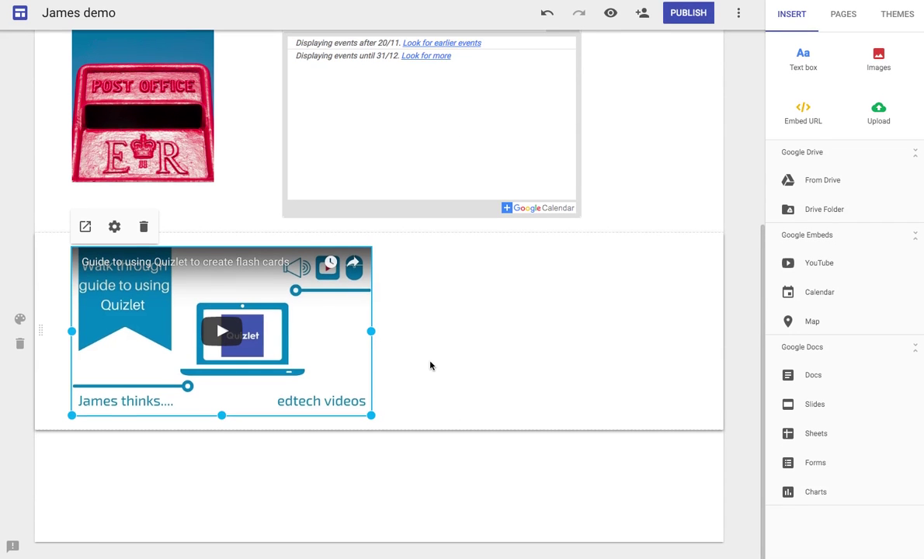
Insert the "AOC presentation" slides and place them to the right of the Quizlet video in the same section
{"action": "scroll", "coordinate": [430, 366], "scroll_direction": "up", "scroll_amount": 1}
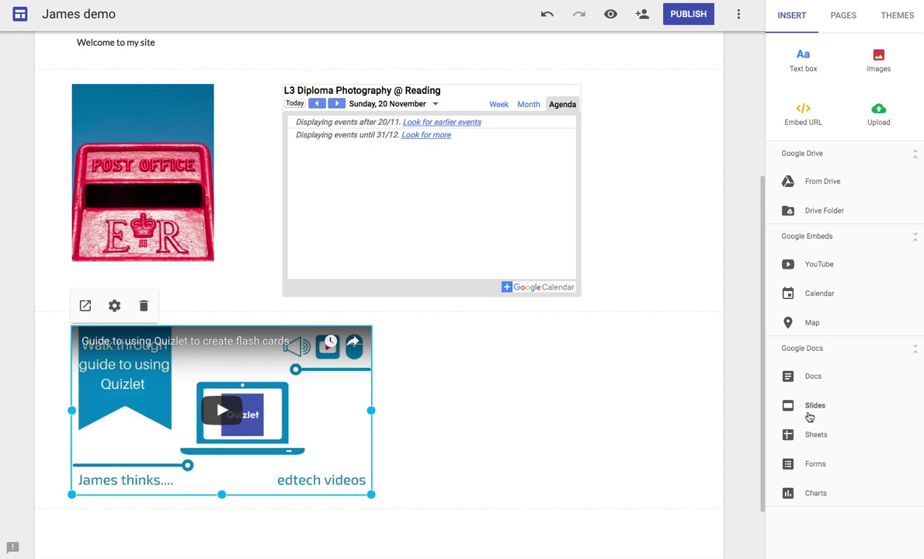
{"action": "left_click", "coordinate": [810, 415]}
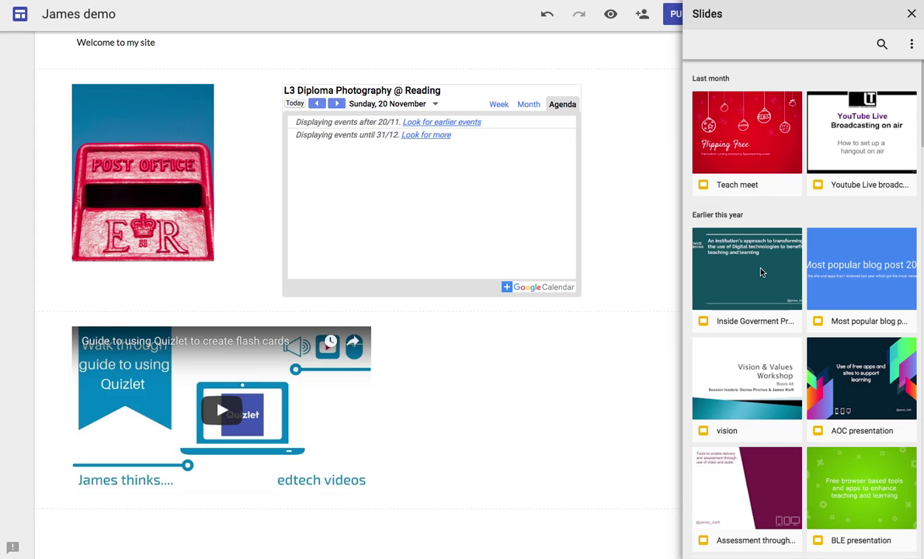
{"action": "left_click", "coordinate": [861, 397]}
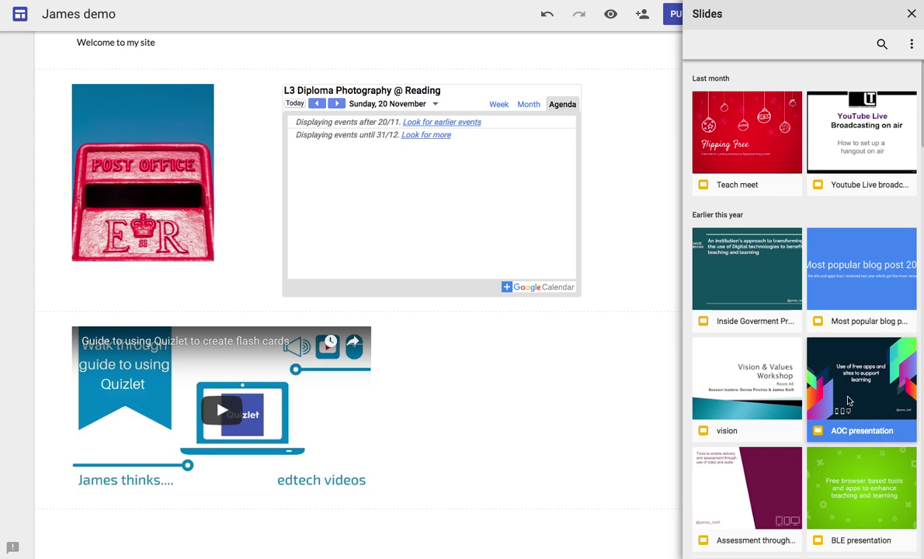
{"action": "left_click", "coordinate": [898, 548]}
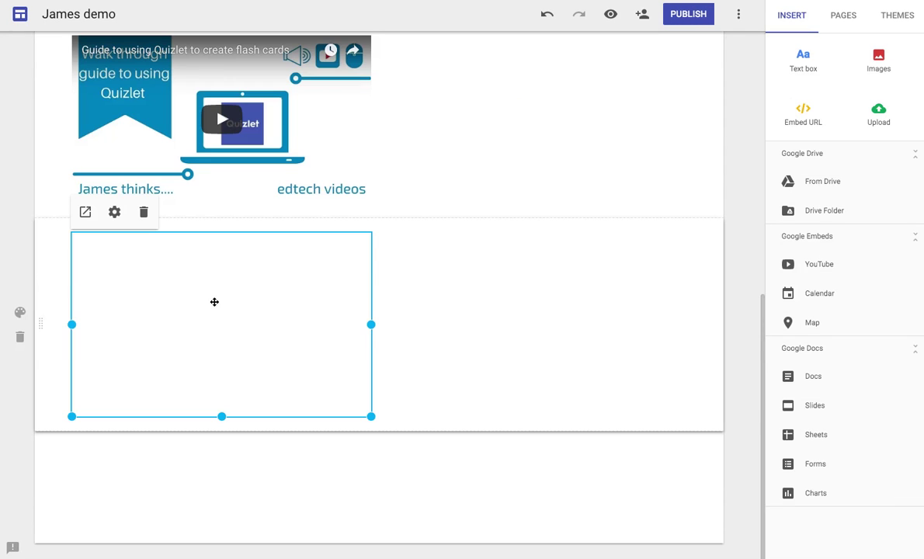
{"action": "left_click_drag", "start_coordinate": [198, 320], "coordinate": [519, 180]}
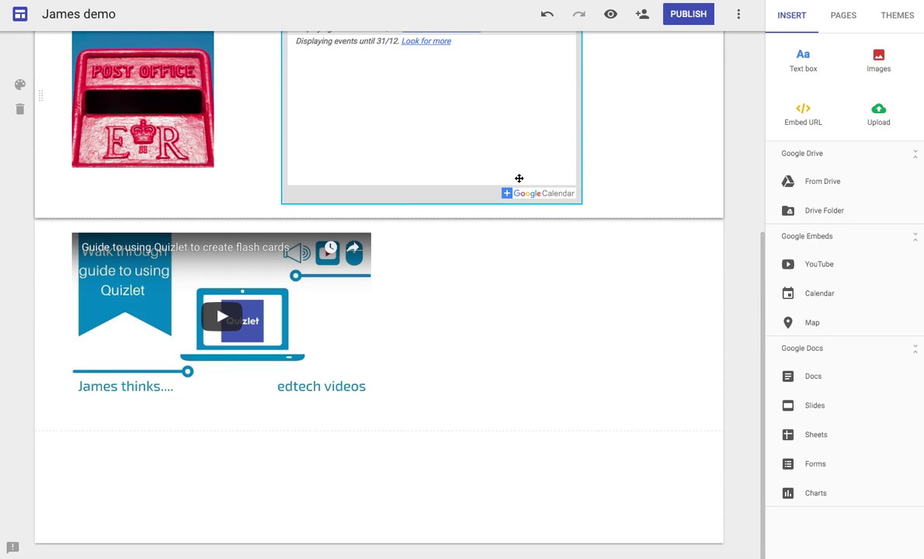
Add a new page to the site, titled with the site owner's first name followed by "- about me"
{"action": "scroll", "coordinate": [421, 317], "scroll_direction": "up", "scroll_amount": 1}
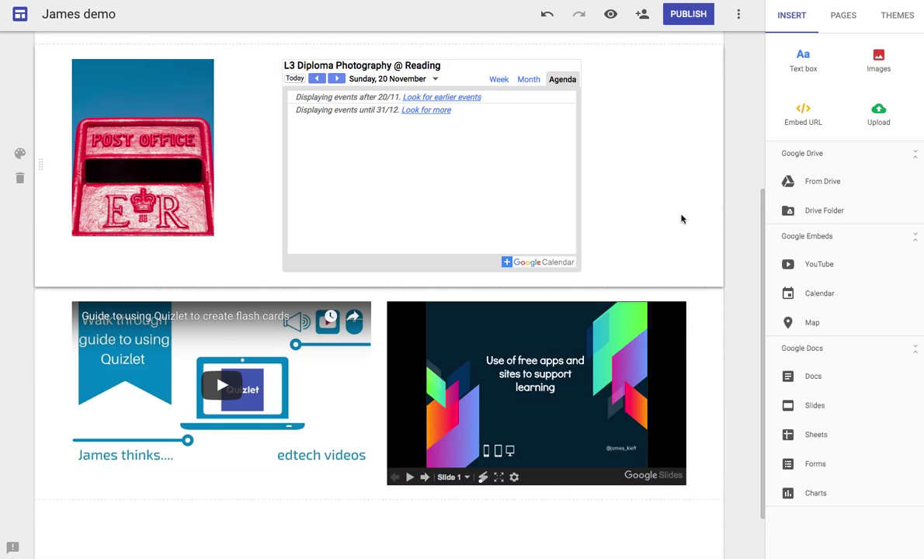
{"action": "scroll", "coordinate": [681, 217], "scroll_direction": "up", "scroll_amount": 1}
{"action": "scroll", "coordinate": [681, 222], "scroll_direction": "up", "scroll_amount": 3}
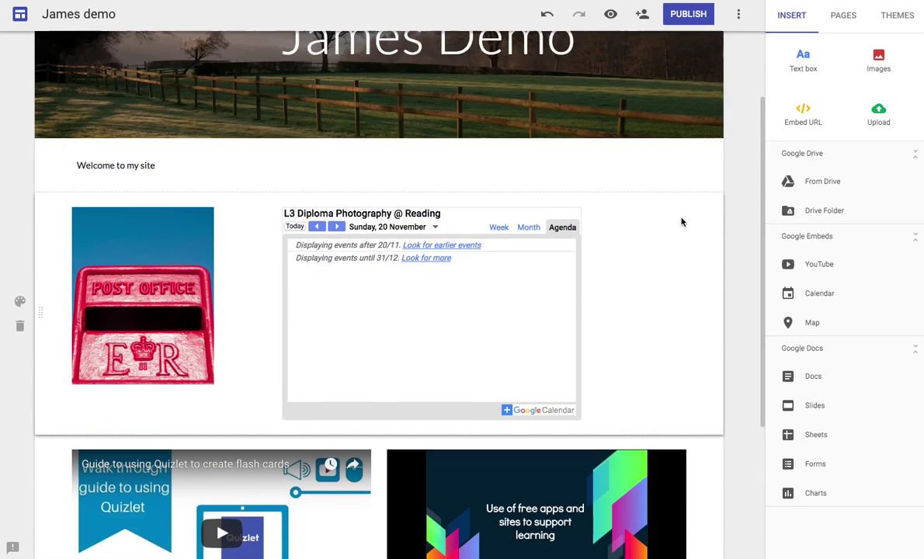
{"action": "scroll", "coordinate": [681, 222], "scroll_direction": "up", "scroll_amount": 2}
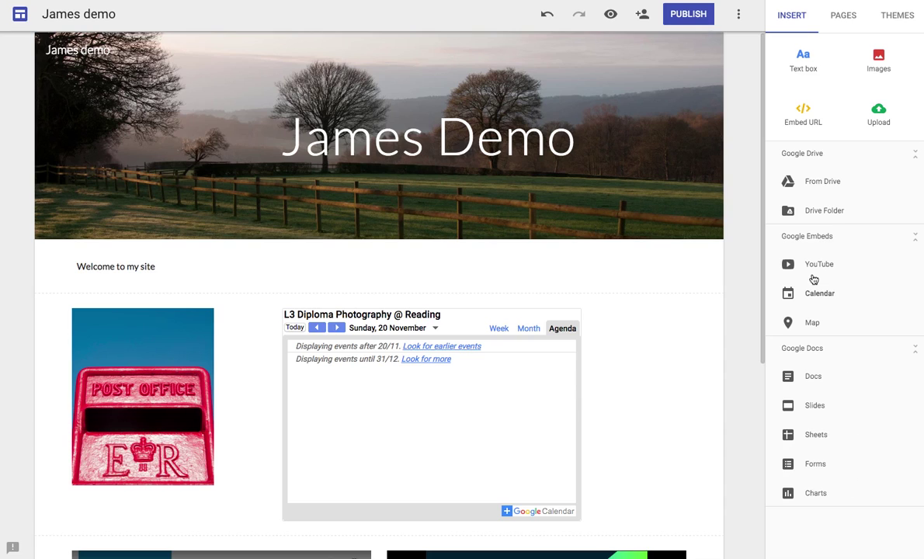
{"action": "left_click", "coordinate": [849, 18]}
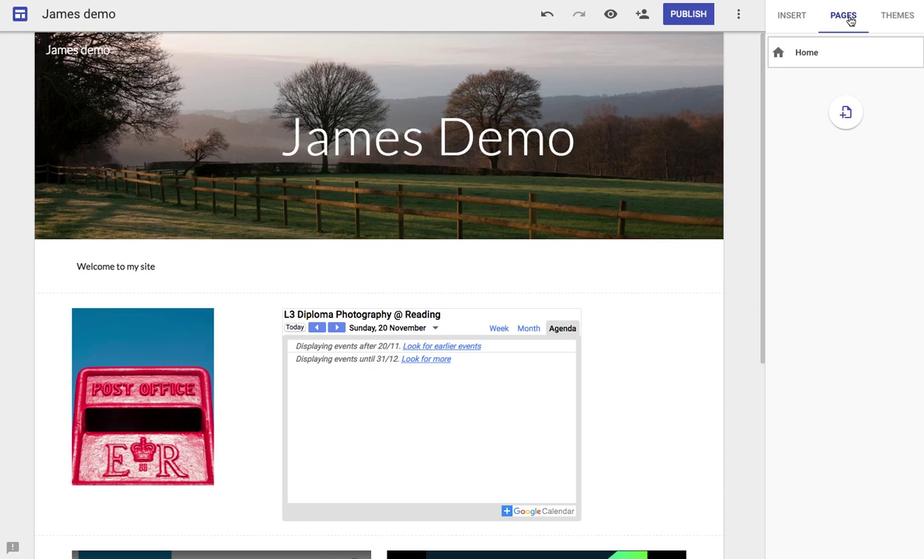
{"action": "left_click", "coordinate": [846, 113]}
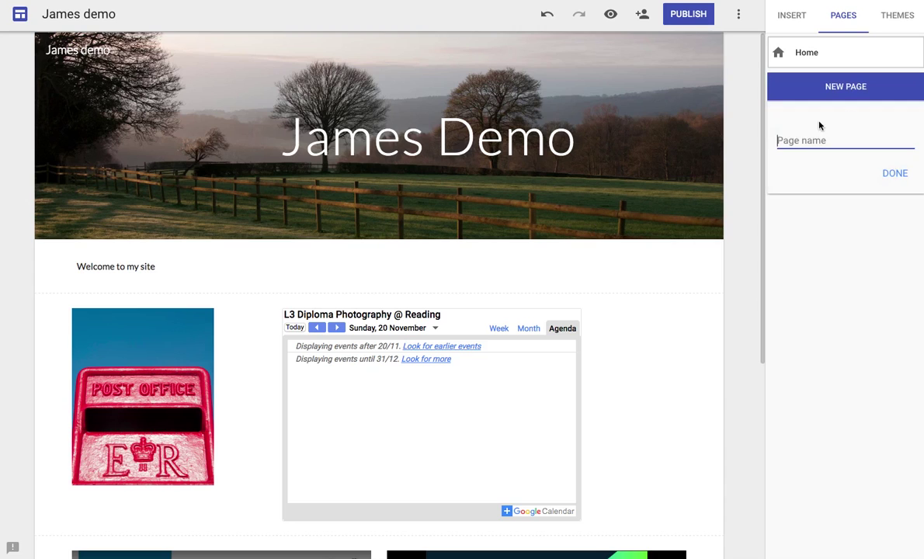
{"action": "type", "text": "James"}
{"action": "type", "text": "- about me"}
{"action": "left_click", "coordinate": [892, 177]}
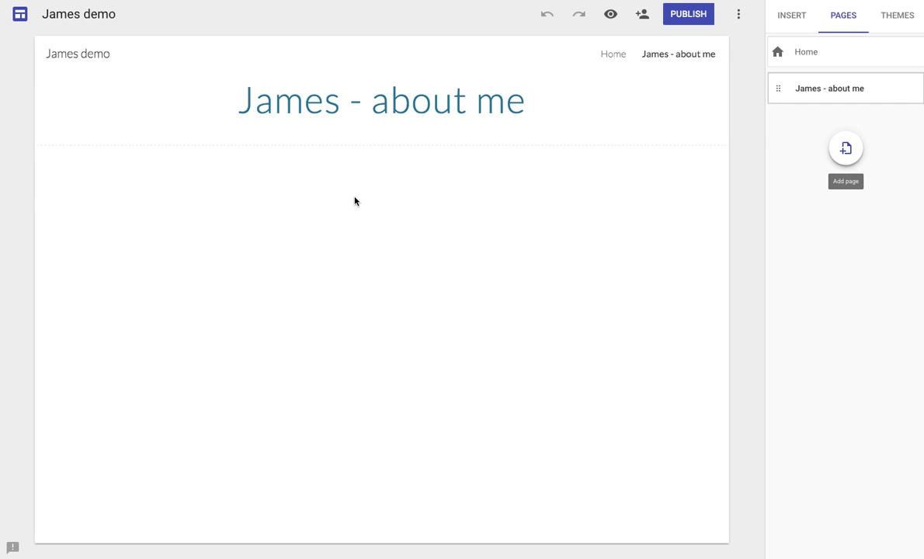
Return to the Home page and apply the Aristotle theme to the site
{"action": "left_click", "coordinate": [613, 56]}
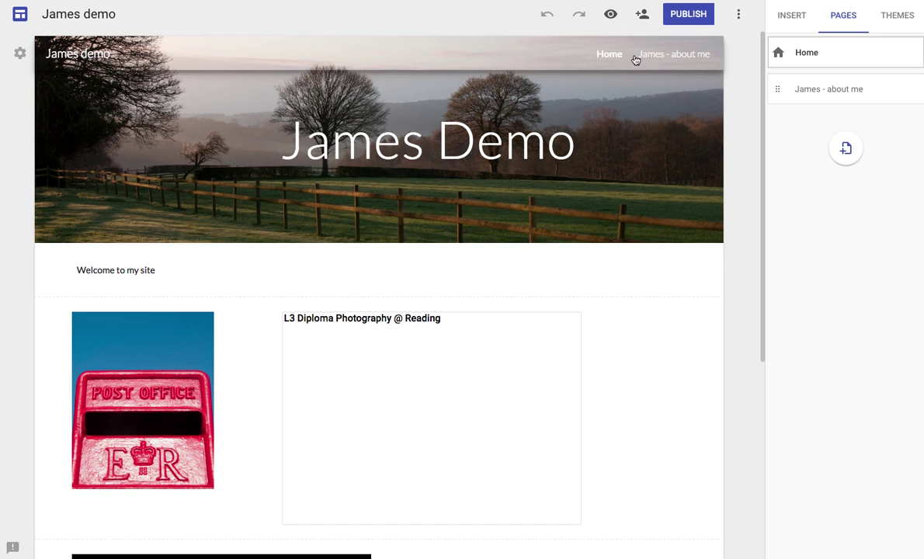
{"action": "left_click", "coordinate": [511, 96]}
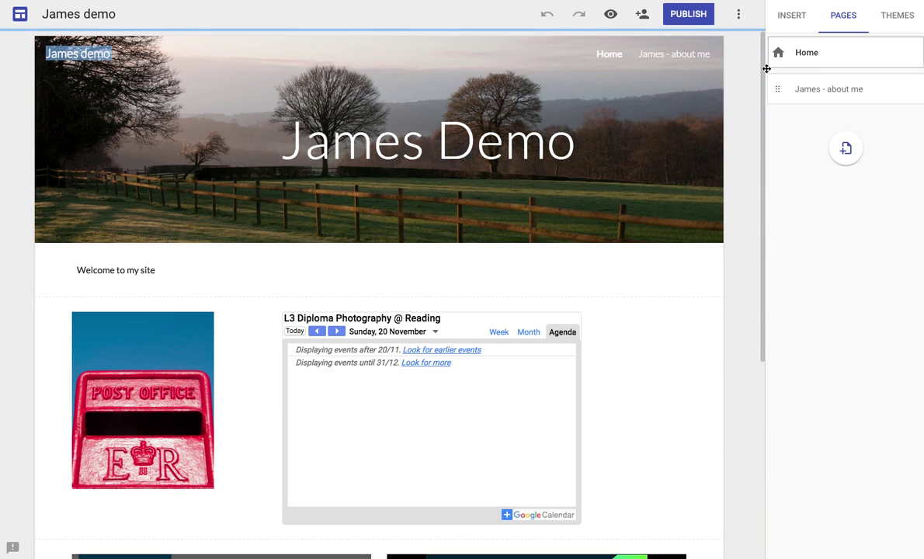
{"action": "left_click", "coordinate": [895, 21]}
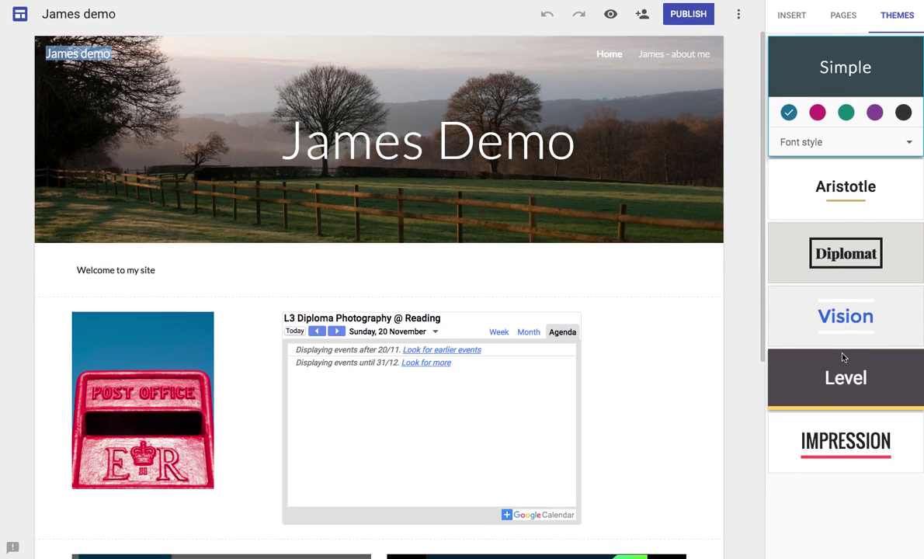
{"action": "left_click", "coordinate": [830, 195]}
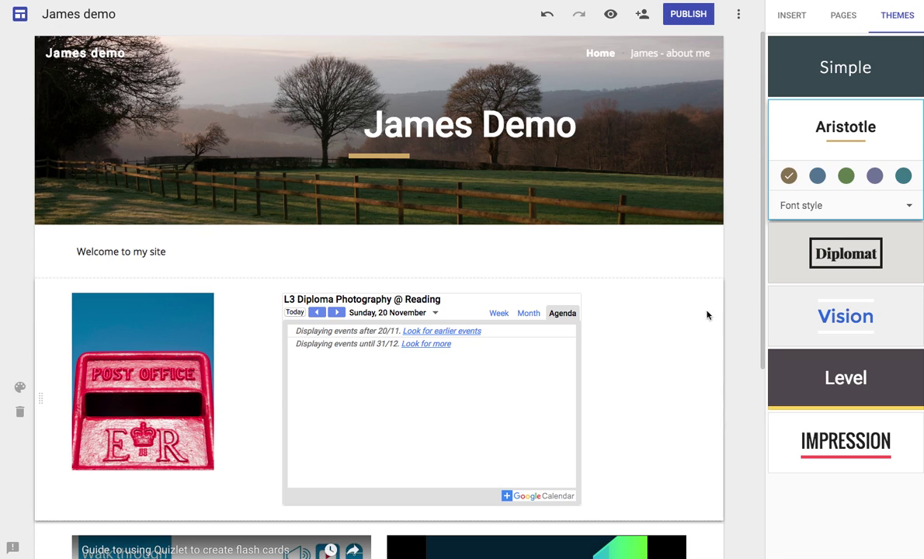
{"action": "scroll", "coordinate": [688, 320], "scroll_direction": "down", "scroll_amount": 2}
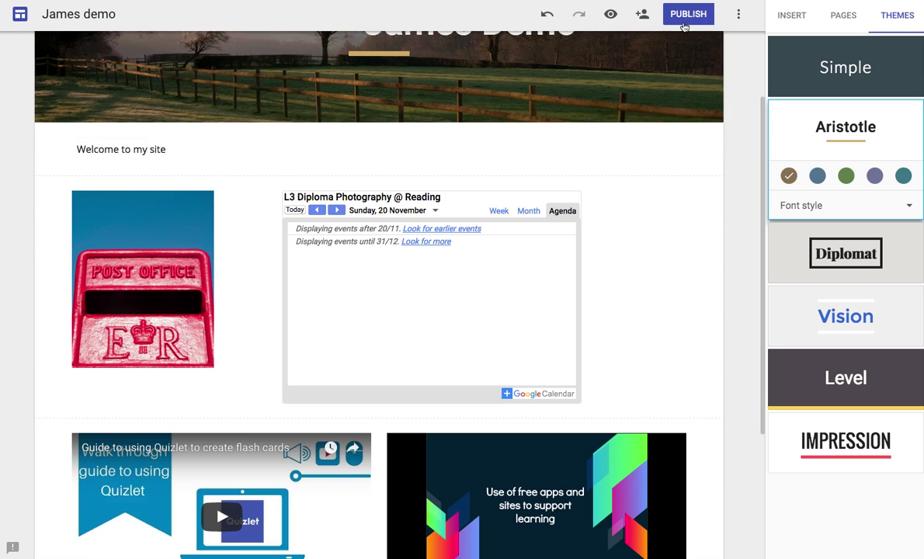
Examine the options for publishing to the web and adding editors, leaving both without making changes
{"action": "left_click", "coordinate": [684, 22]}
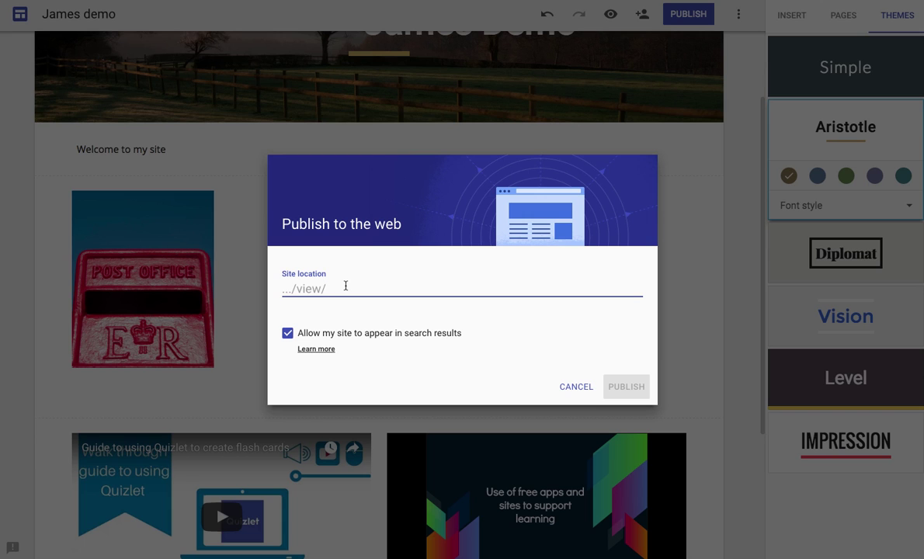
{"action": "left_click", "coordinate": [575, 386]}
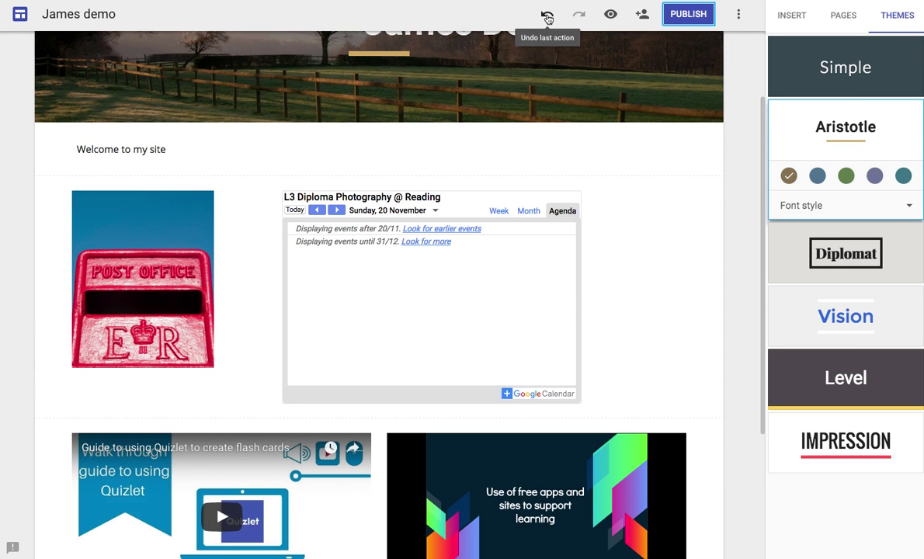
{"action": "left_click", "coordinate": [642, 15]}
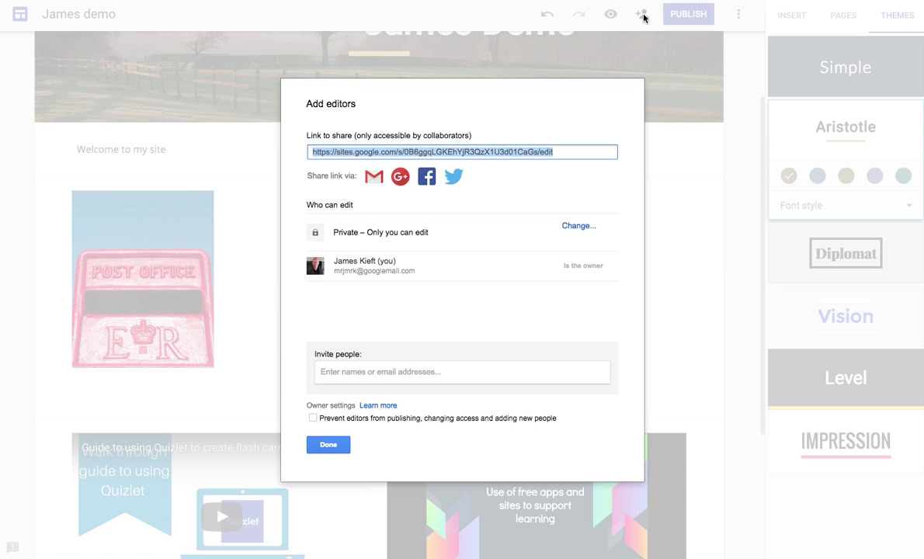
{"action": "left_click", "coordinate": [328, 445]}
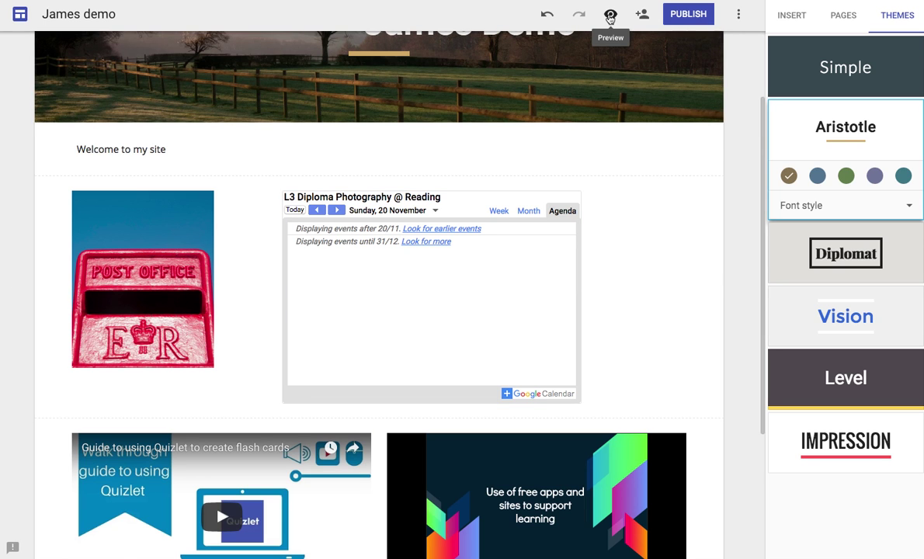
Preview the site
{"action": "left_click", "coordinate": [611, 16]}
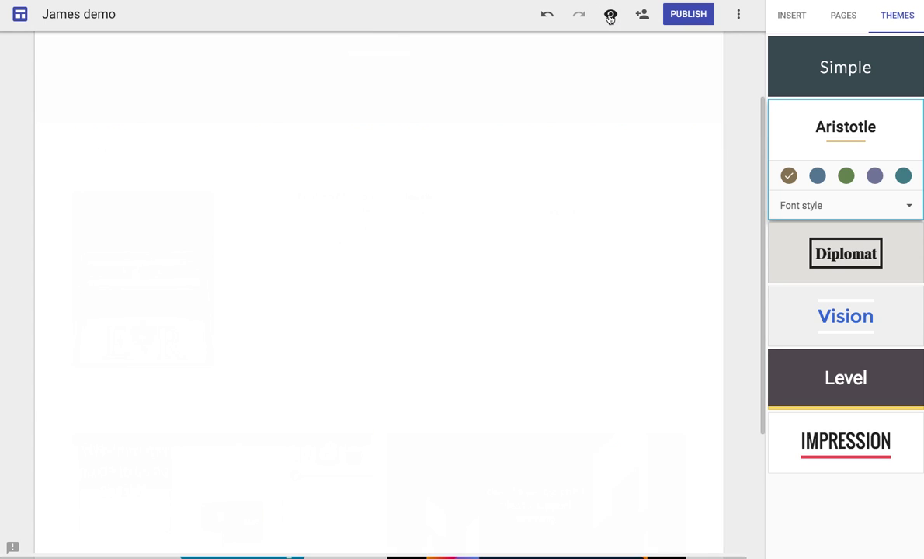